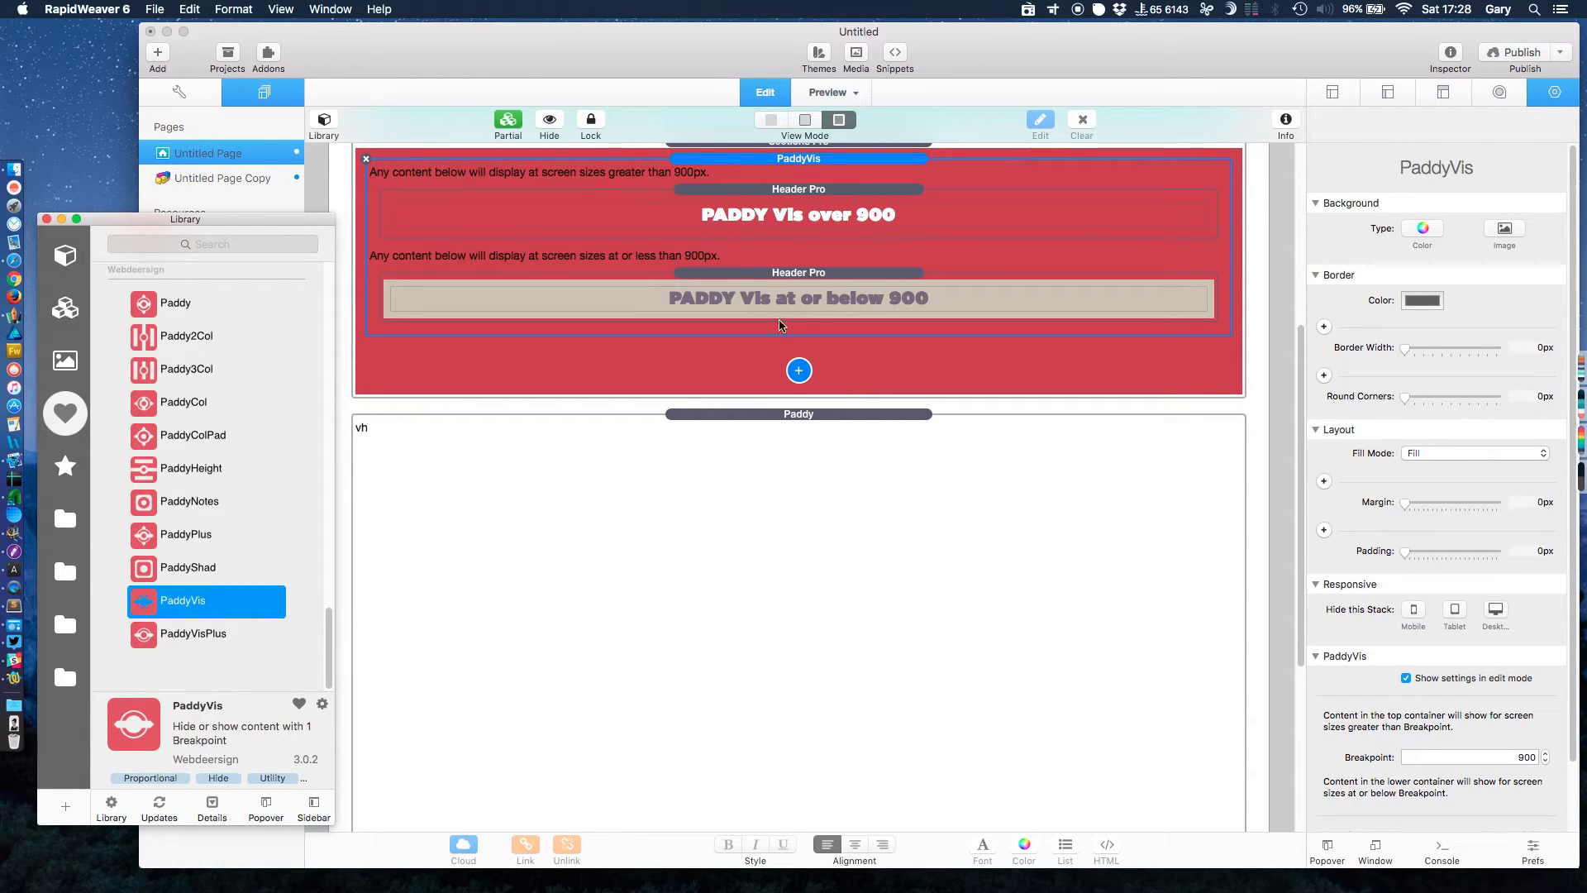
Step: Preview the page at widths above and below 900 px to examine the PaddyVis content switch, and return to editing
{"action": "left_click", "coordinate": [828, 92]}
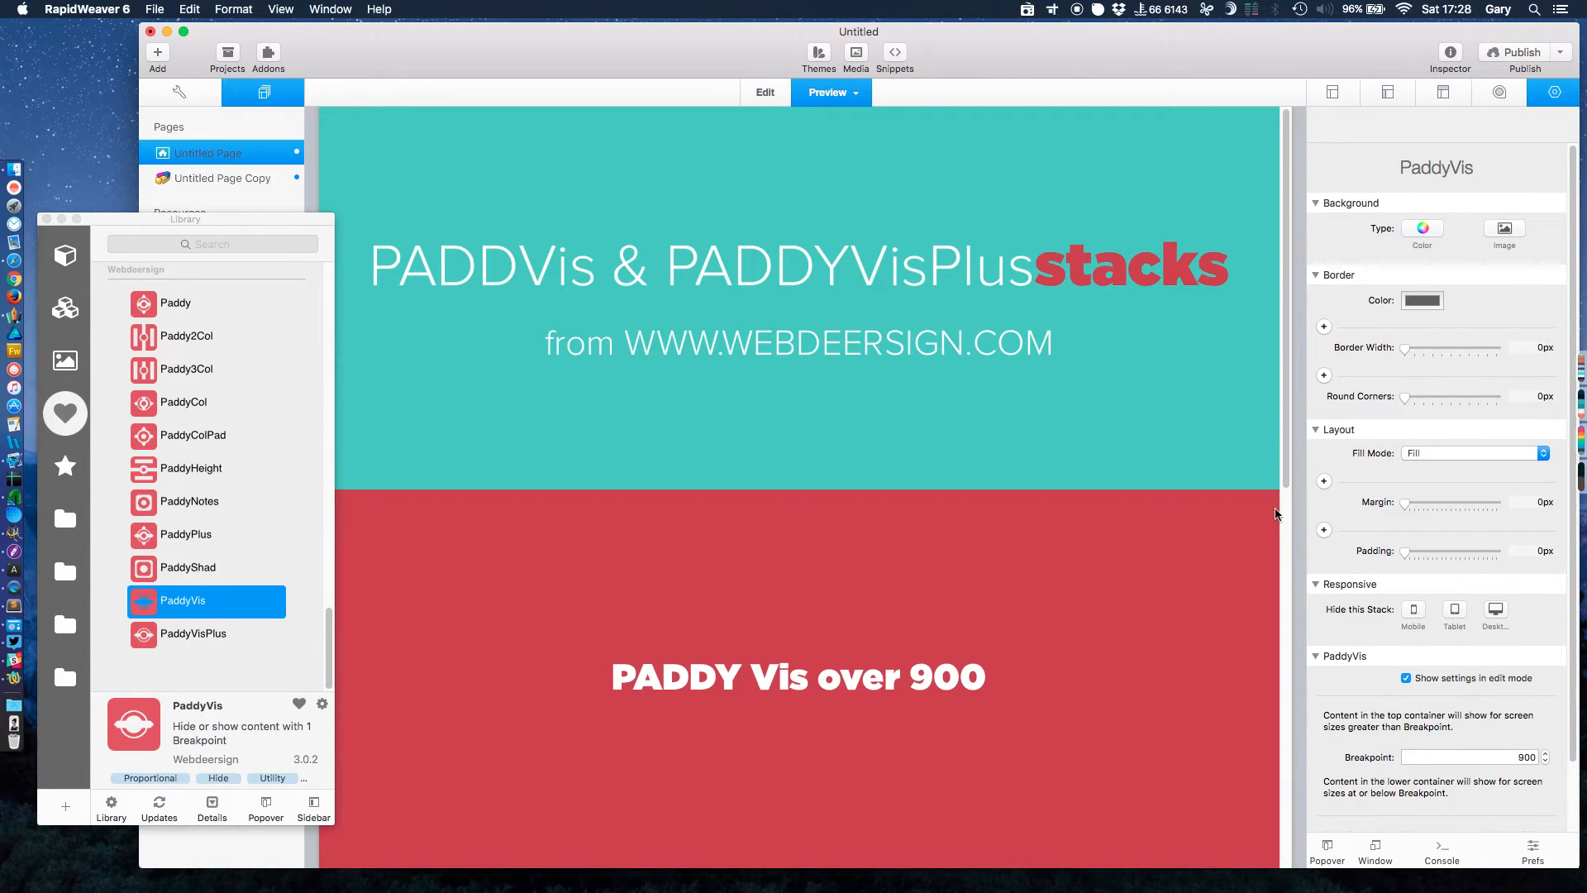
{"action": "left_click_drag", "start_coordinate": [1293, 535], "coordinate": [1126, 559]}
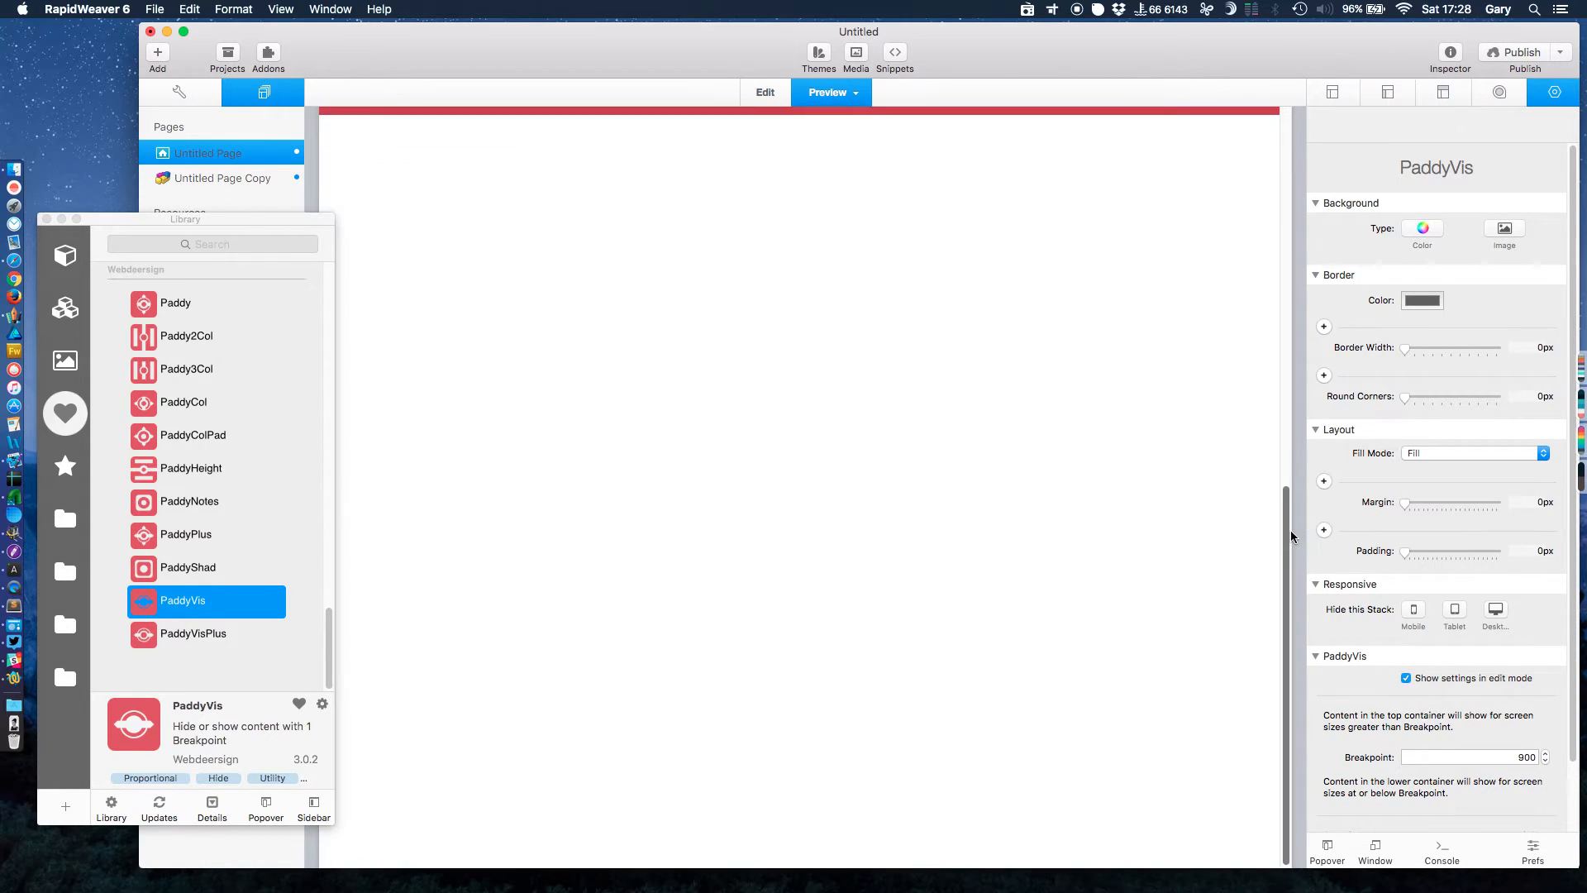
{"action": "scroll", "coordinate": [1164, 432], "scroll_direction": "down", "scroll_amount": 3}
{"action": "scroll", "coordinate": [1164, 436], "scroll_direction": "up", "scroll_amount": 3}
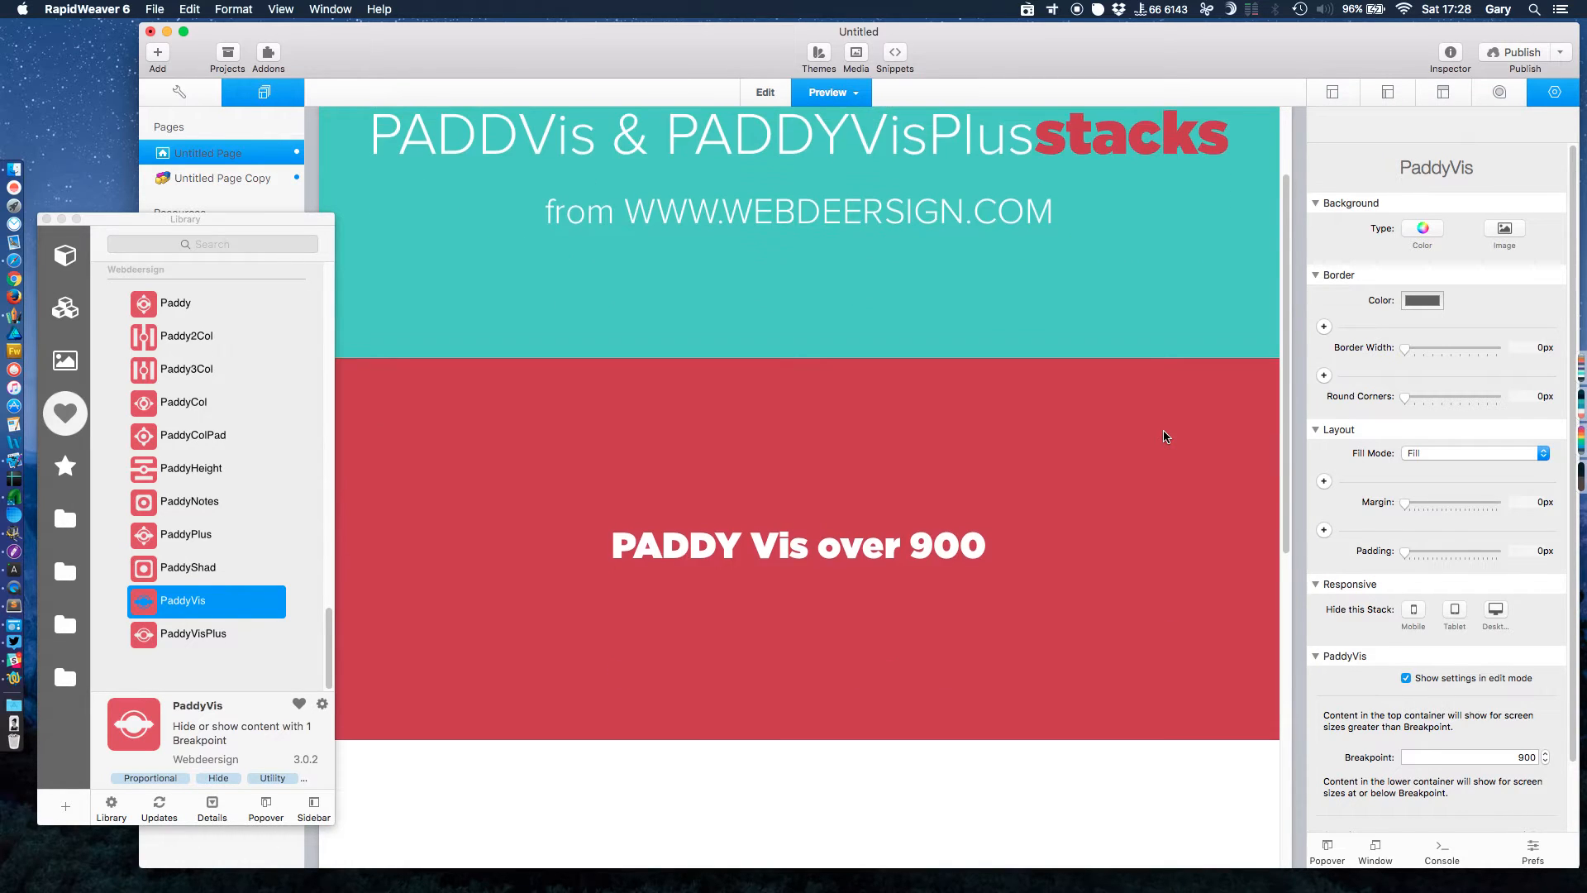
{"action": "left_click_drag", "start_coordinate": [1295, 532], "coordinate": [1241, 544]}
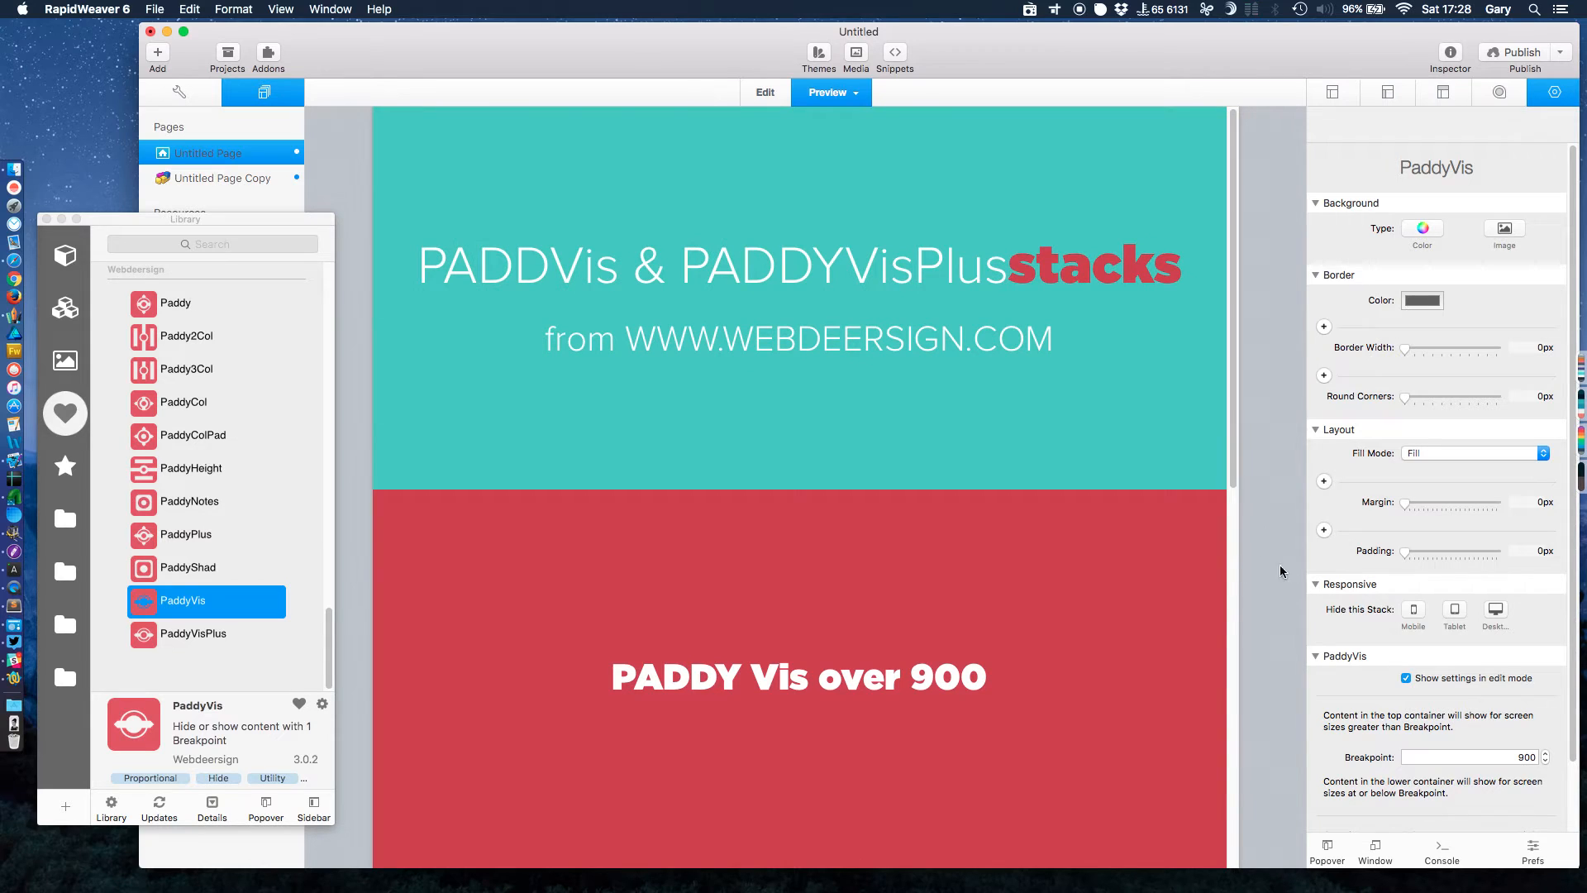
{"action": "mouse_move", "coordinate": [1231, 560]}
{"action": "left_mouse_down"}
{"action": "mouse_move", "coordinate": [1129, 576]}
{"action": "mouse_move", "coordinate": [1237, 573]}
{"action": "left_mouse_up"}
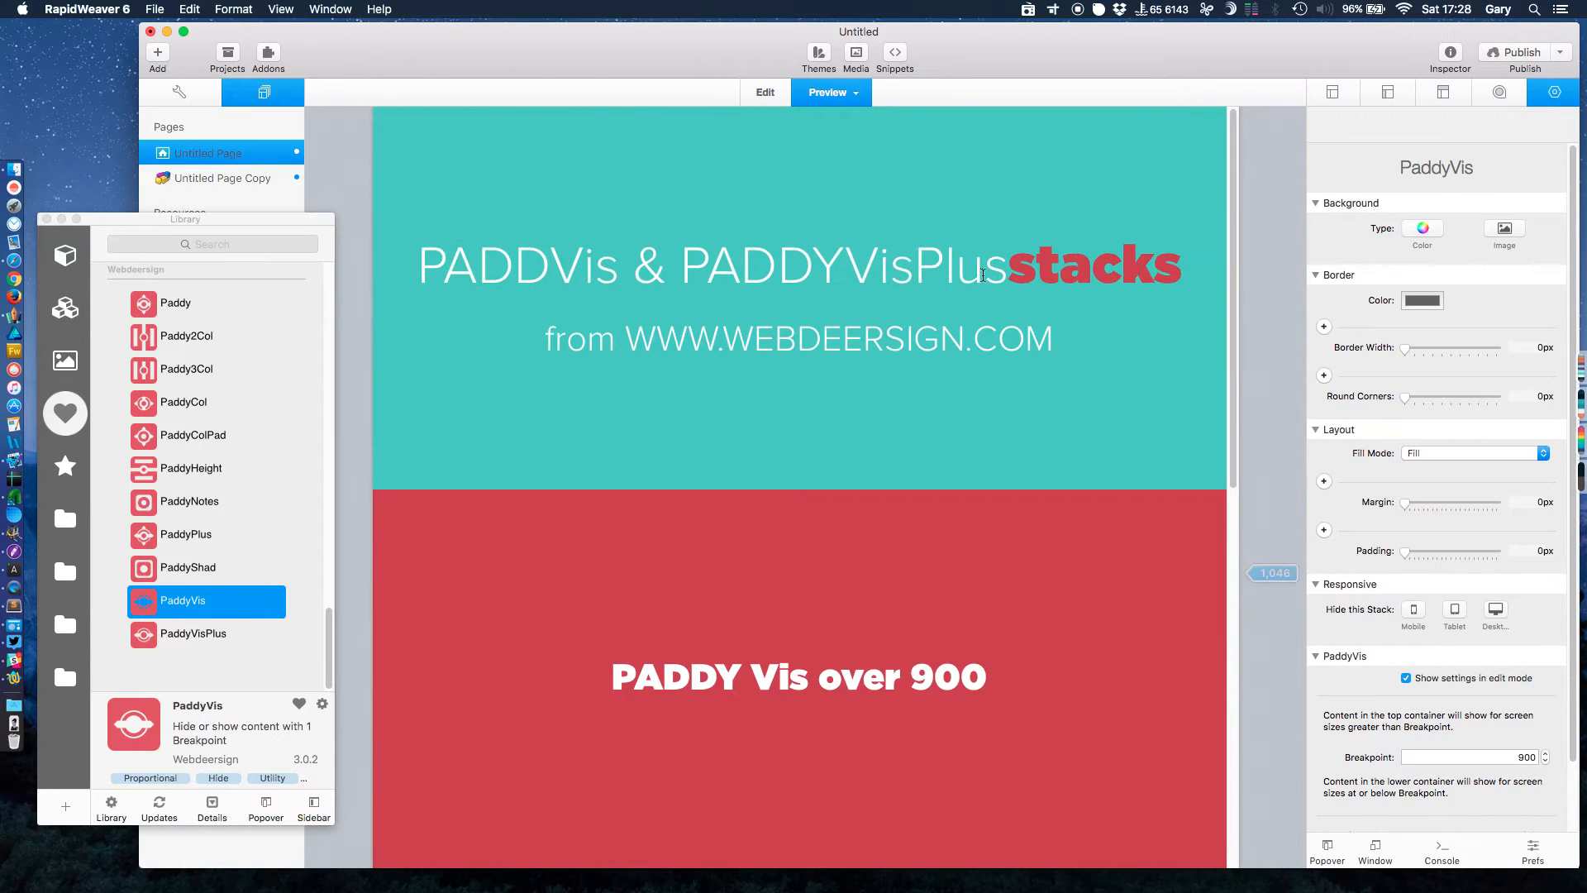
{"action": "left_click", "coordinate": [758, 93]}
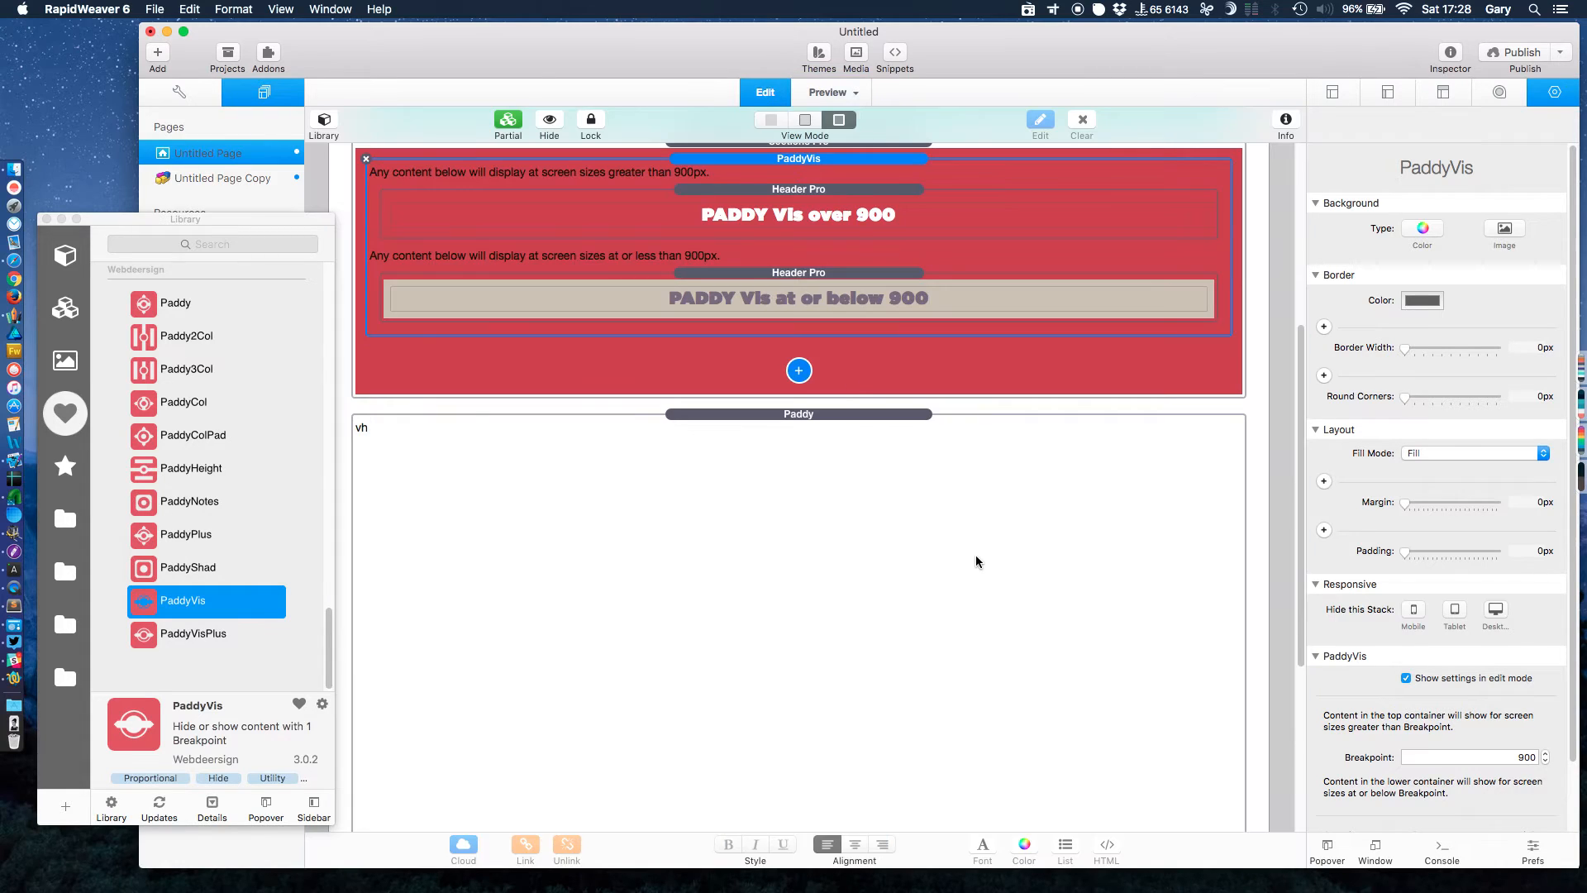
Step: Paste the copied PaddyVisPlus stack and place it inside the red Sections Pro stack, directly below the PaddyVis stack
{"action": "scroll", "coordinate": [685, 439], "scroll_direction": "up", "scroll_amount": 1}
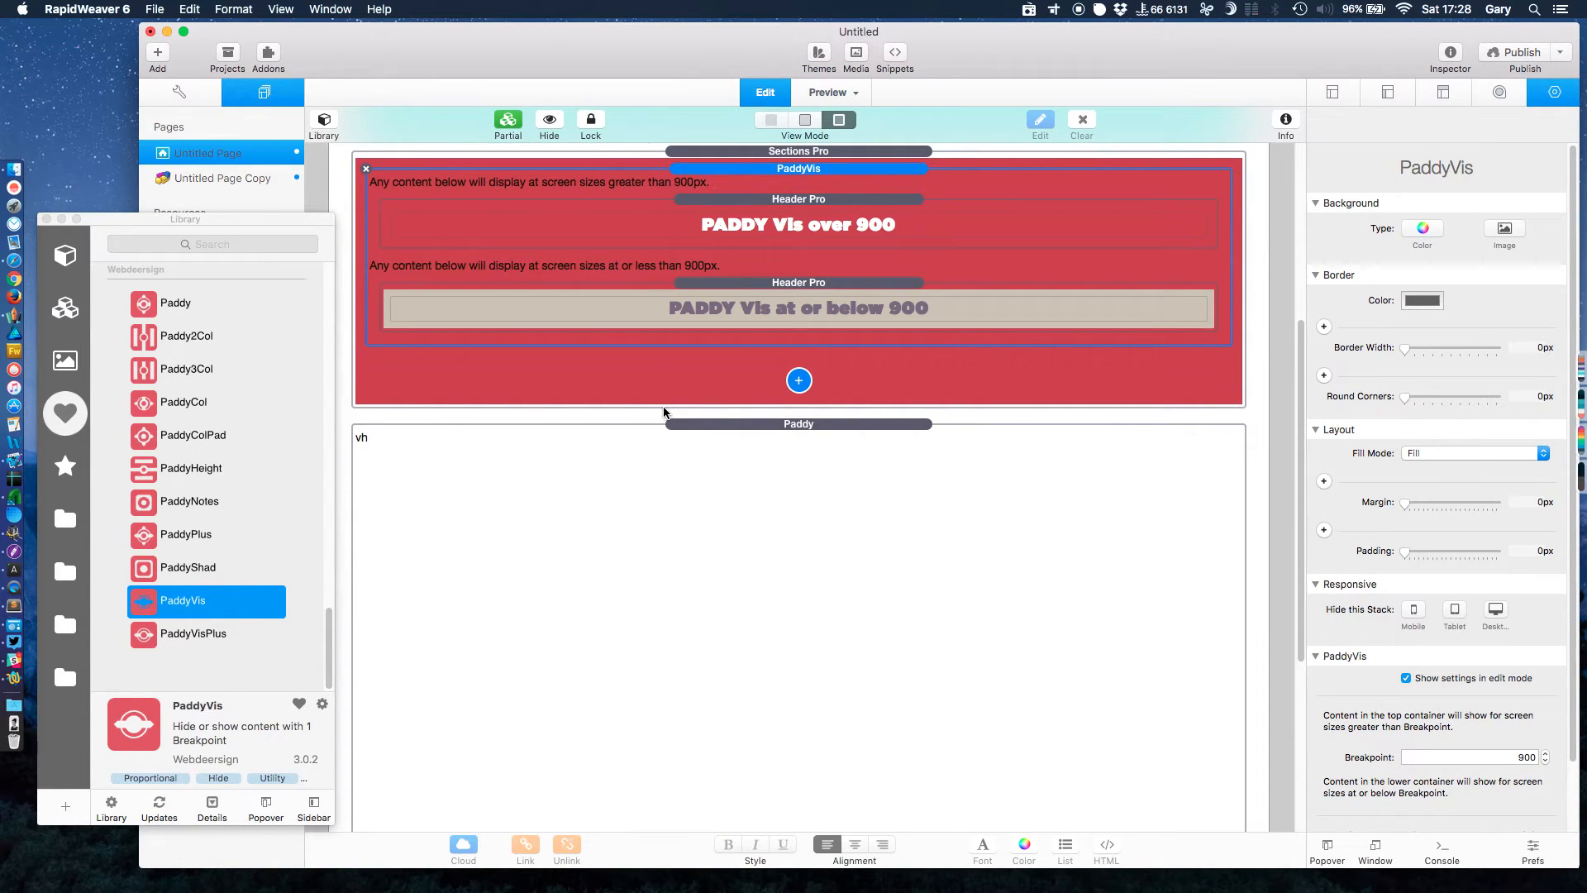
{"action": "left_click", "coordinate": [662, 413]}
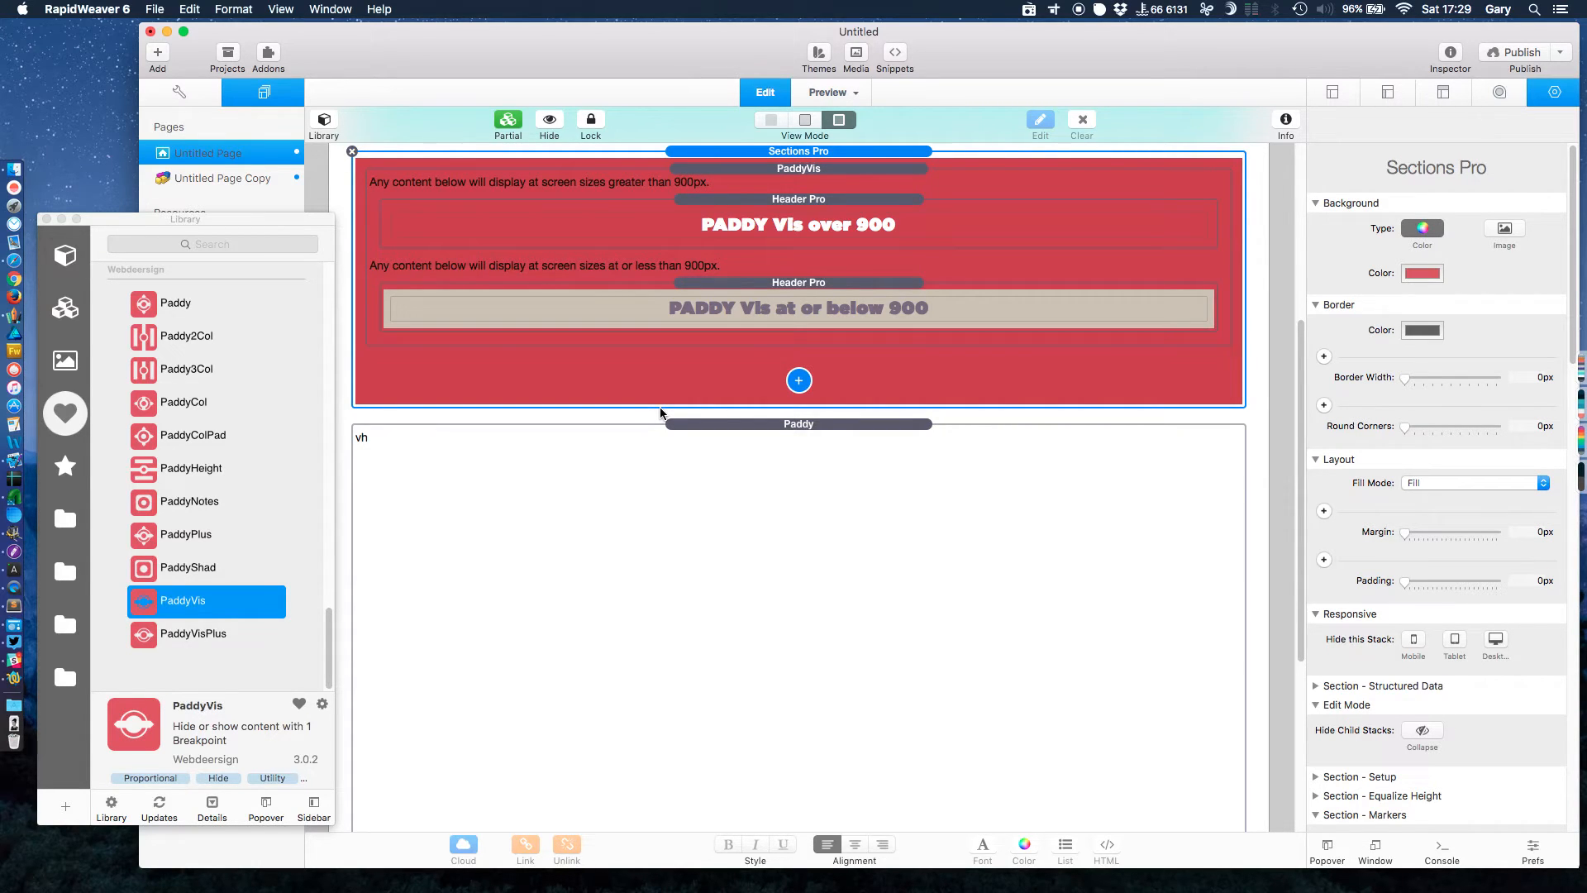
{"action": "key", "text": "super+v"}
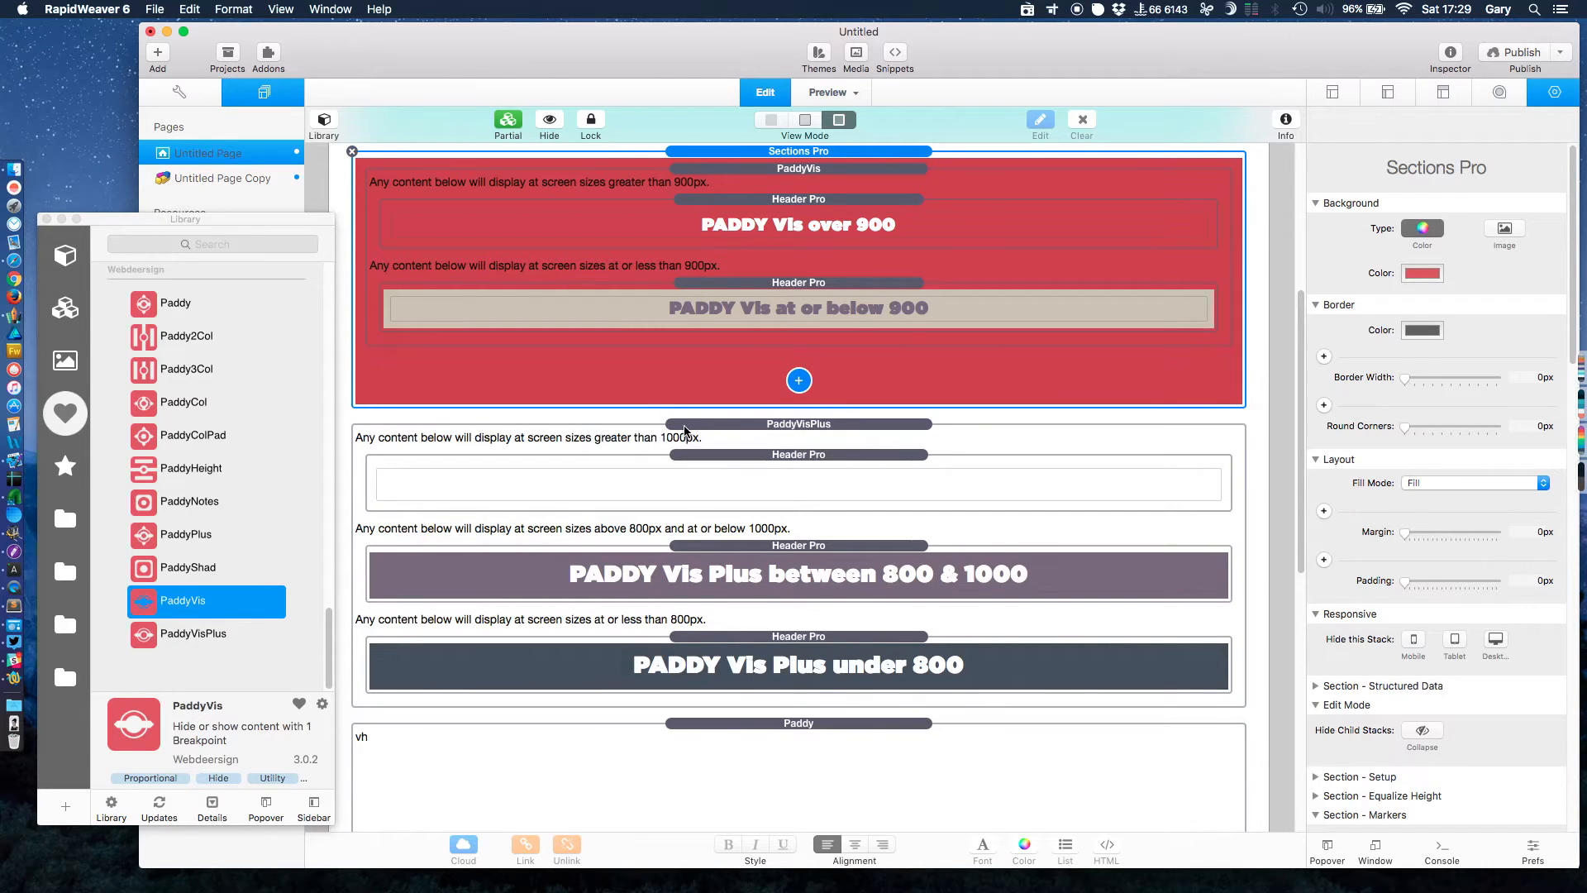
{"action": "left_click", "coordinate": [684, 426]}
{"action": "left_click_drag", "start_coordinate": [683, 426], "coordinate": [693, 356]}
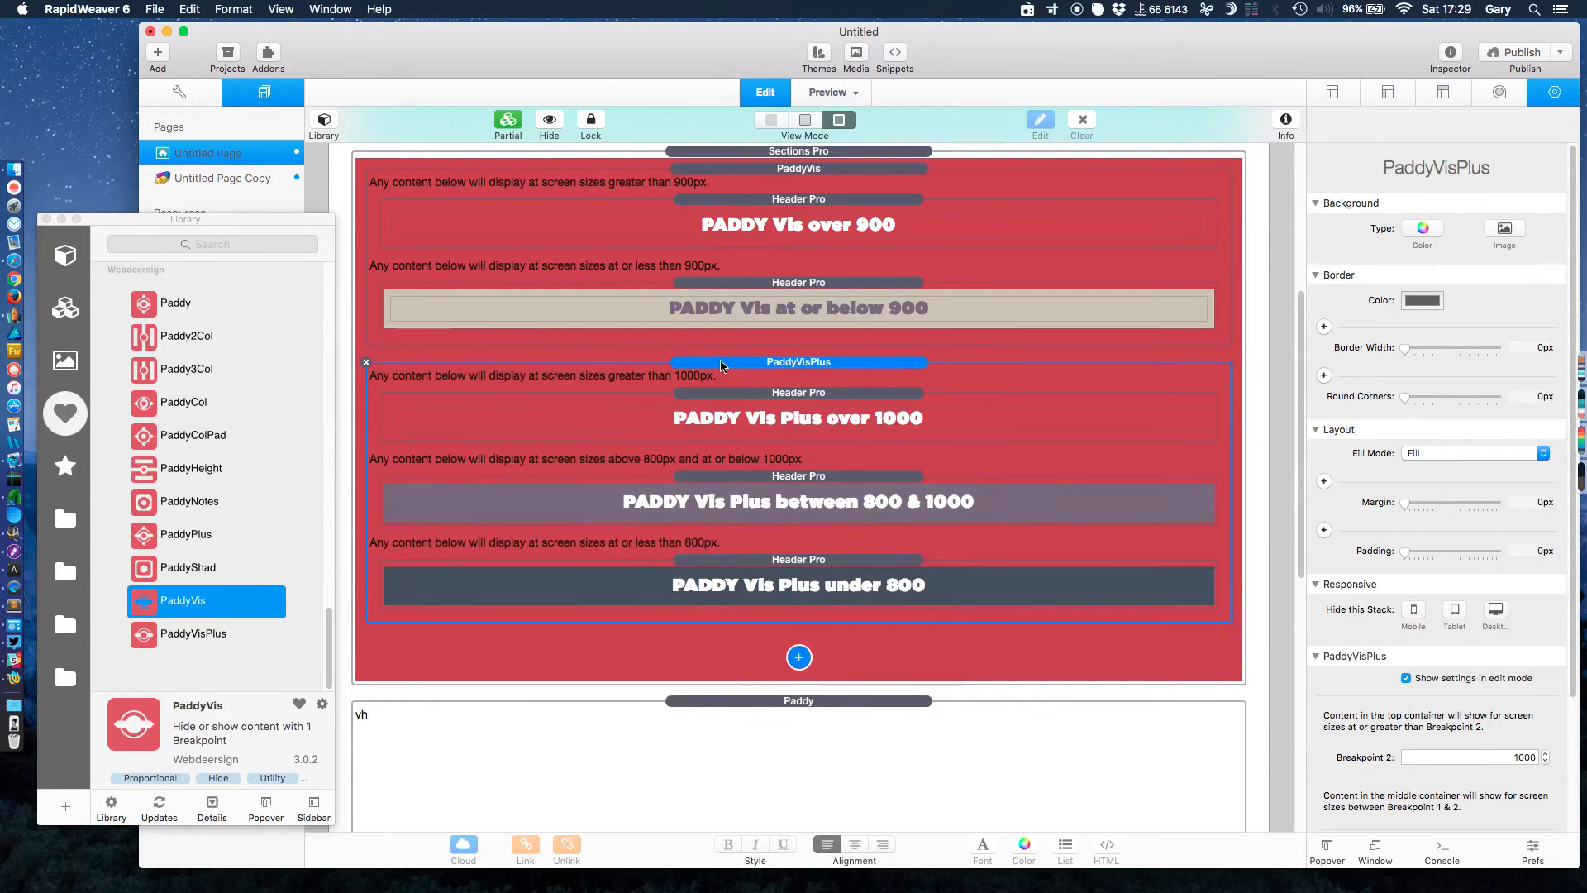
Step: Review the PaddyVisPlus breakpoints and headers, and preview the page at widths of about 972 px and 820 px before returning to editing
{"action": "scroll", "coordinate": [1415, 543], "scroll_direction": "down", "scroll_amount": 2}
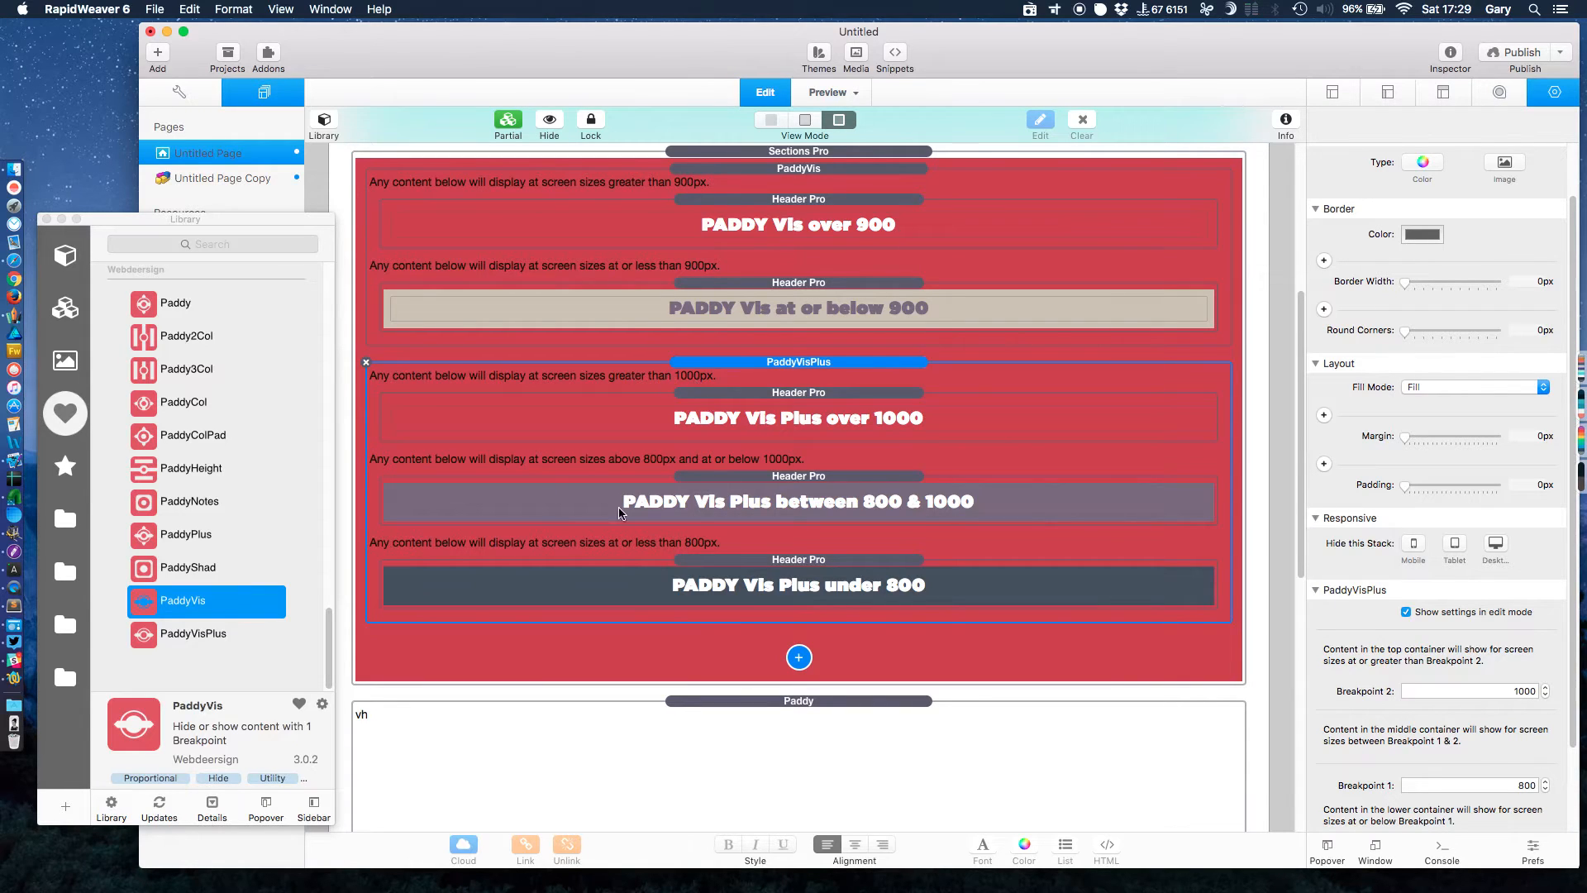
{"action": "left_click", "coordinate": [670, 502]}
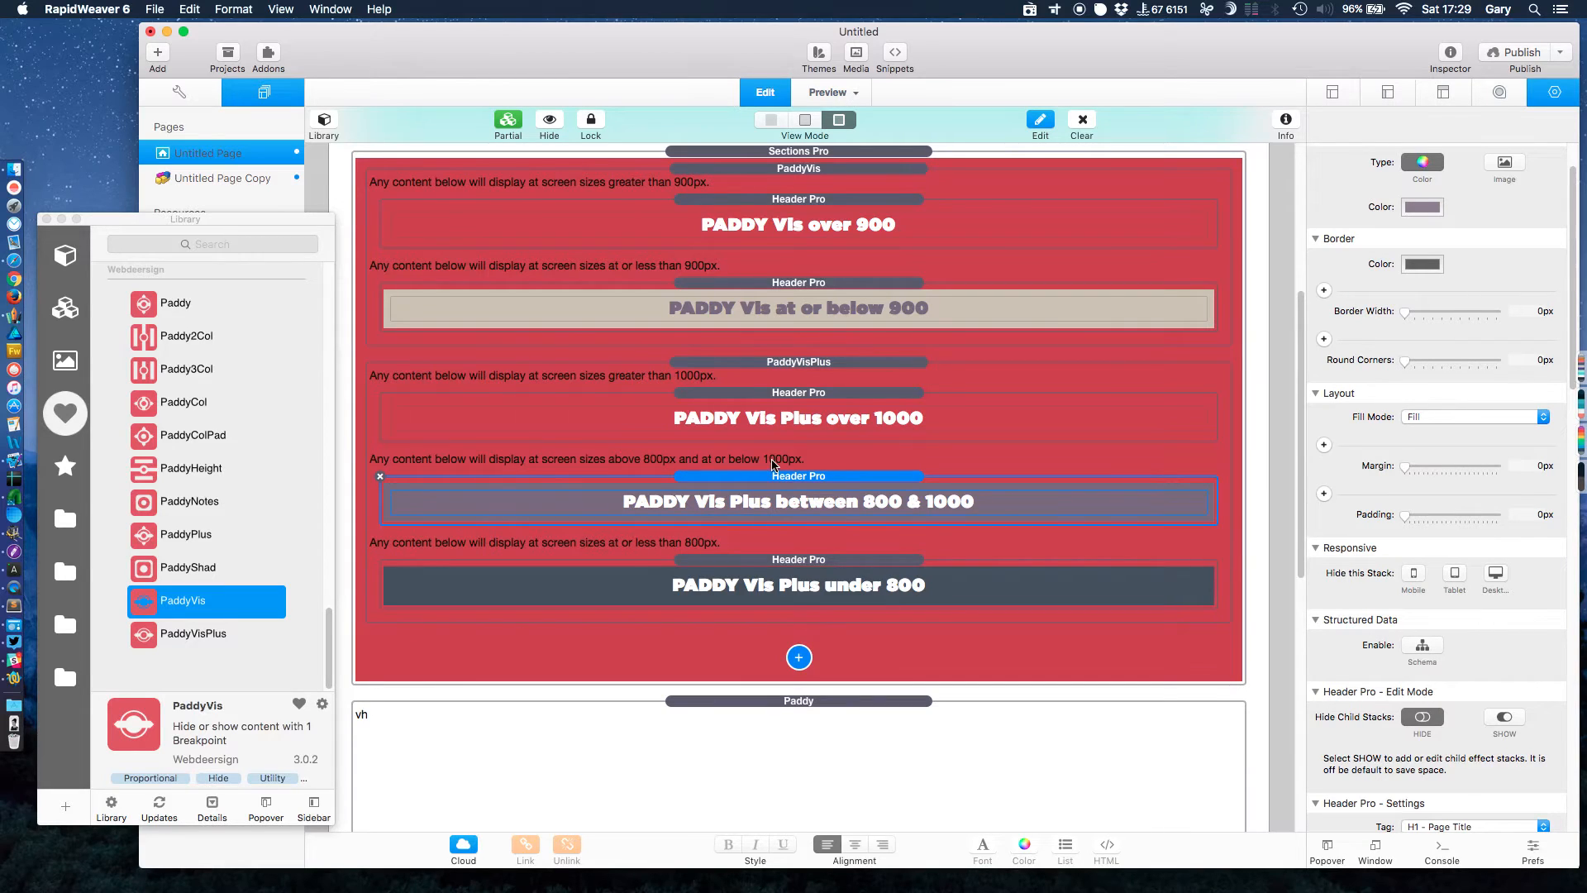
{"action": "left_click", "coordinate": [557, 589]}
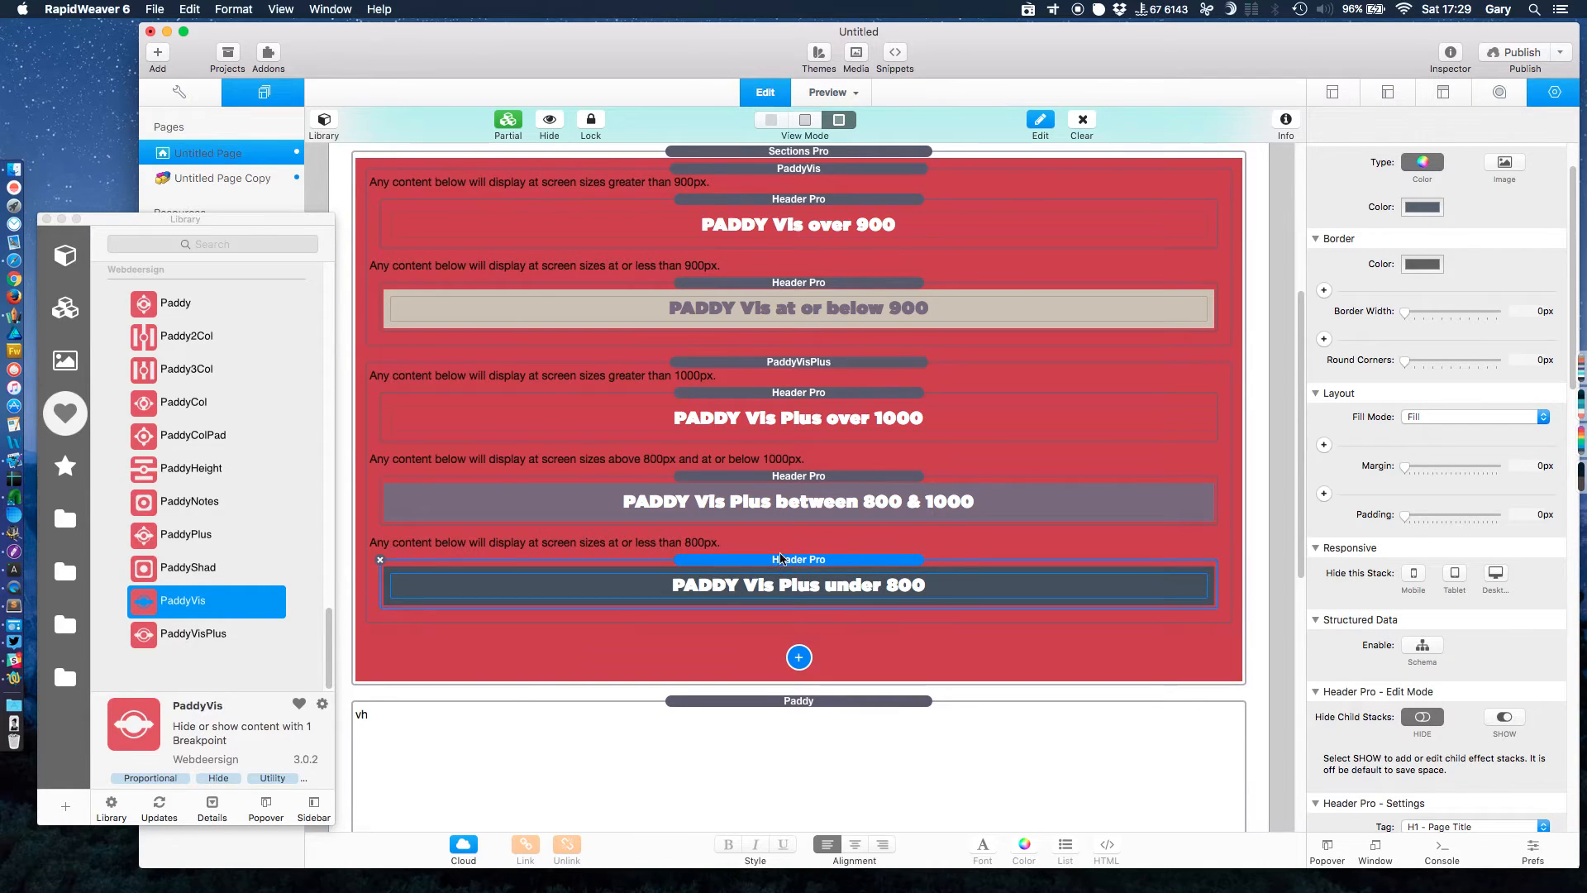
{"action": "left_click", "coordinate": [832, 93]}
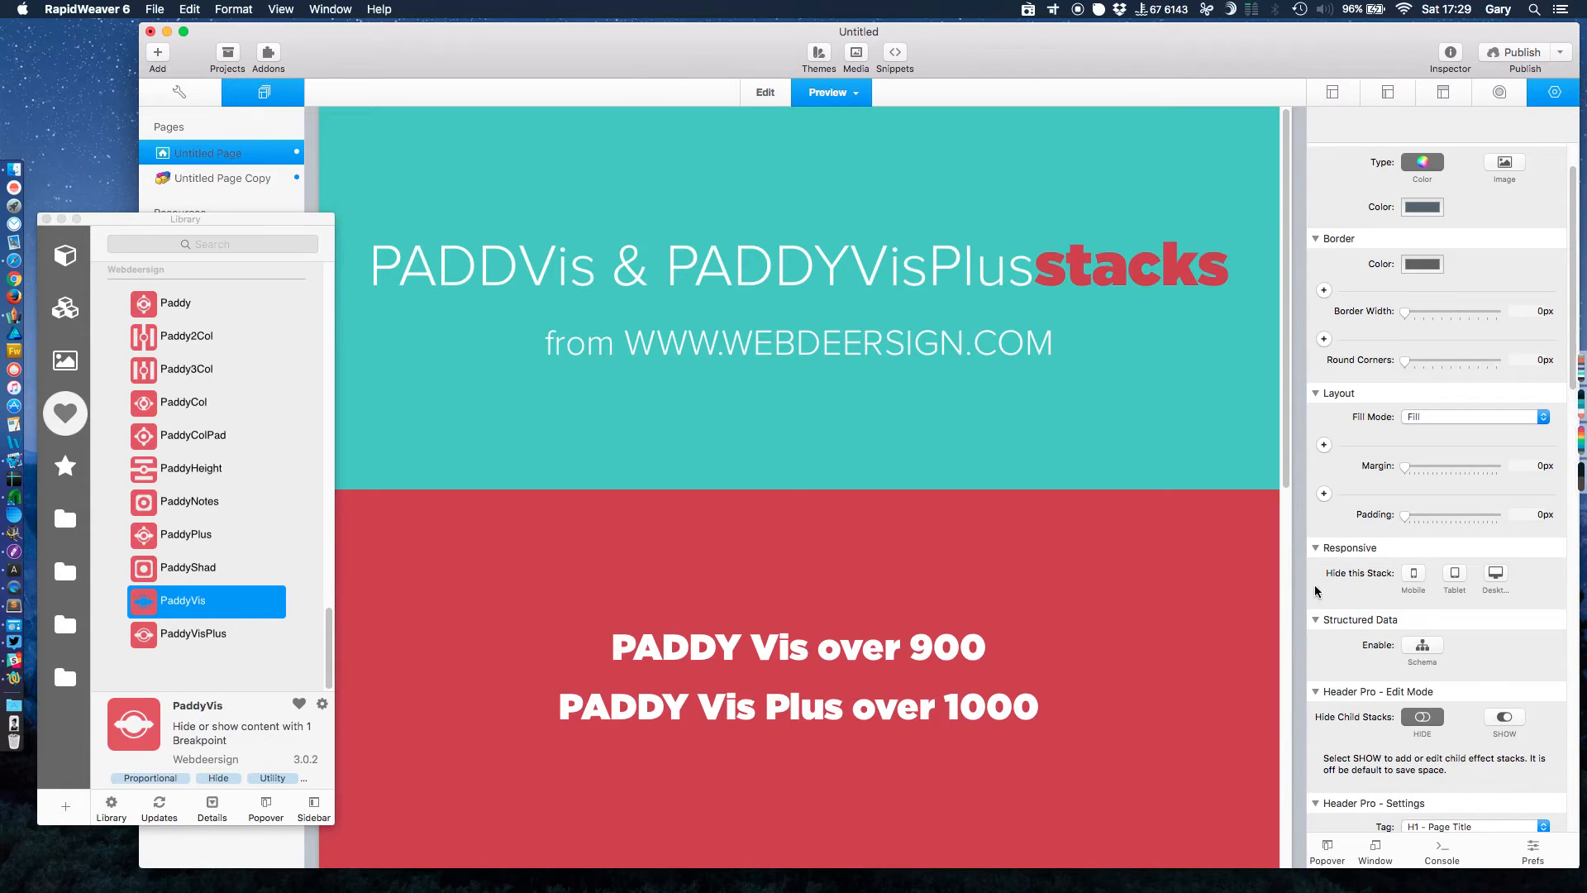
{"action": "left_click_drag", "start_coordinate": [1292, 597], "coordinate": [1209, 606]}
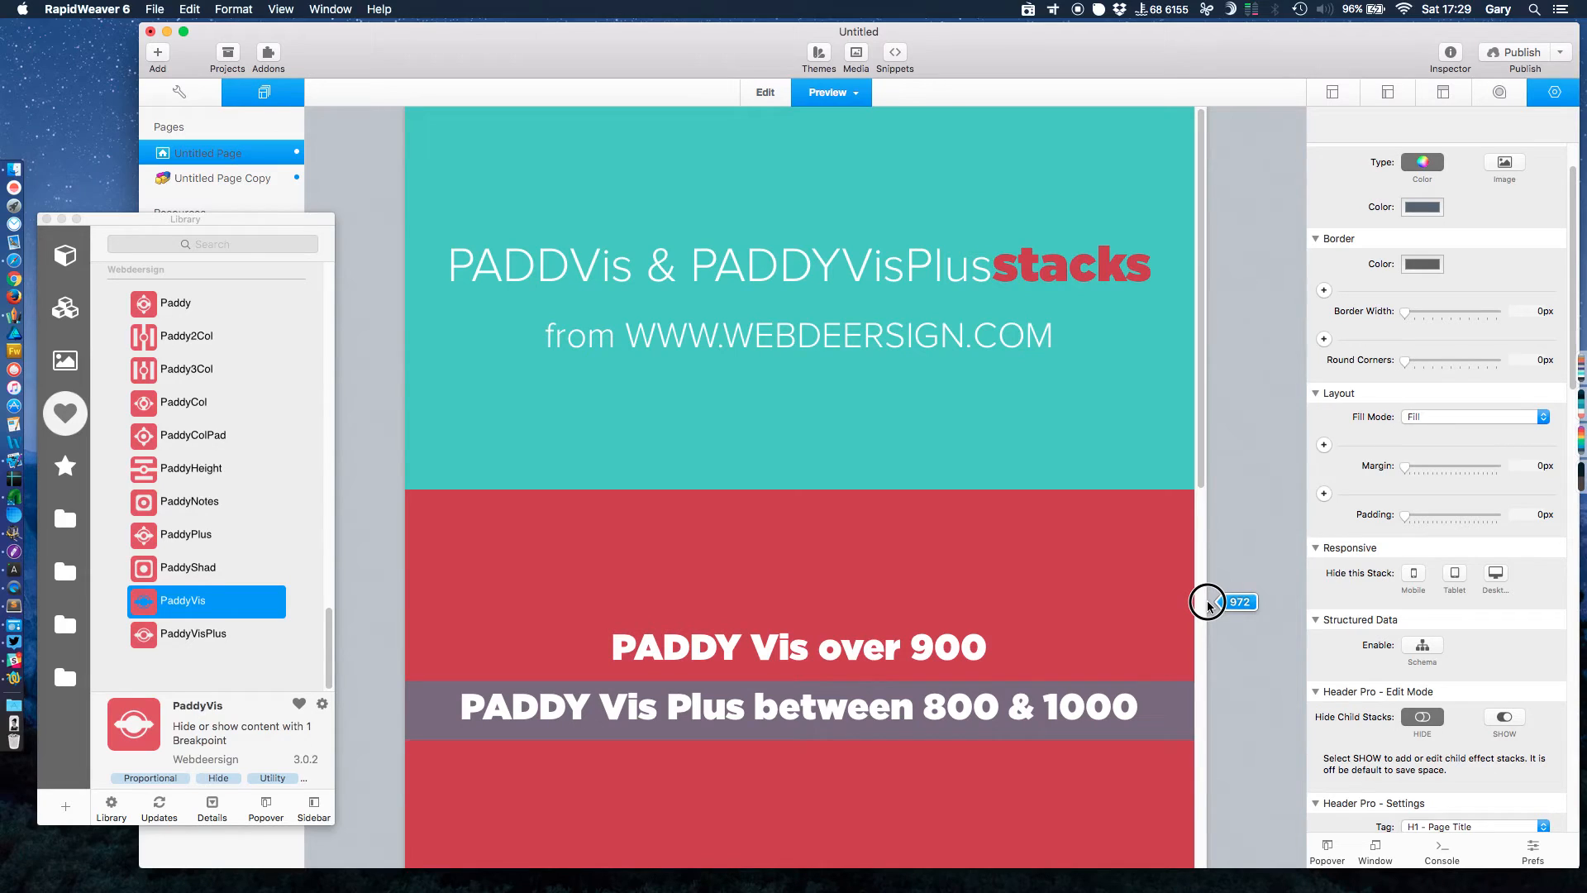
{"action": "left_click_drag", "start_coordinate": [1208, 604], "coordinate": [1142, 598]}
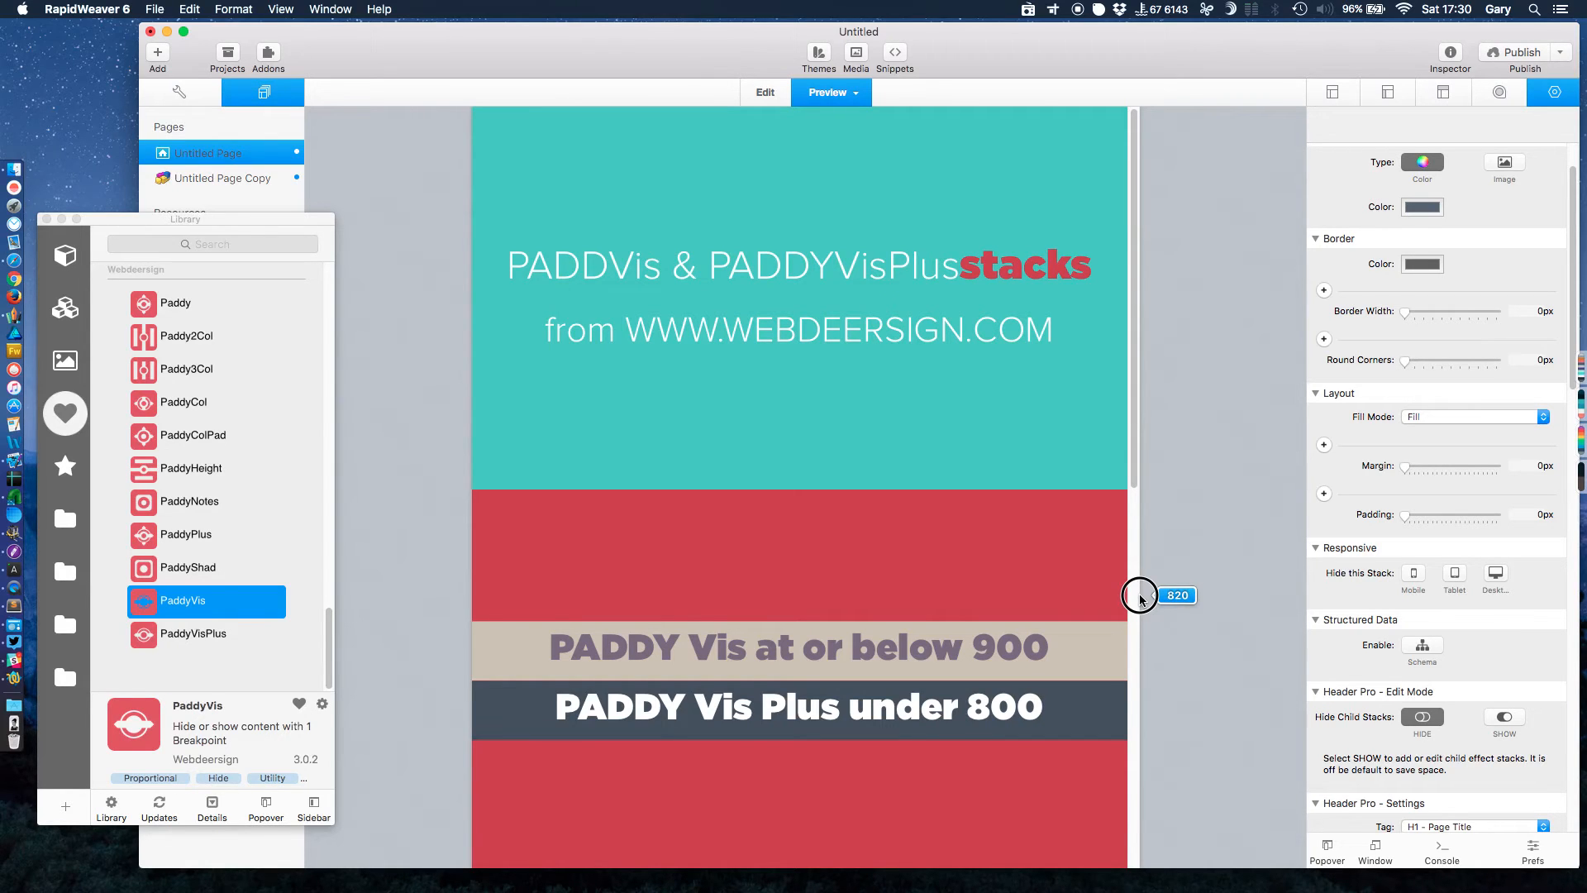
{"action": "left_click_drag", "start_coordinate": [1141, 597], "coordinate": [1312, 597]}
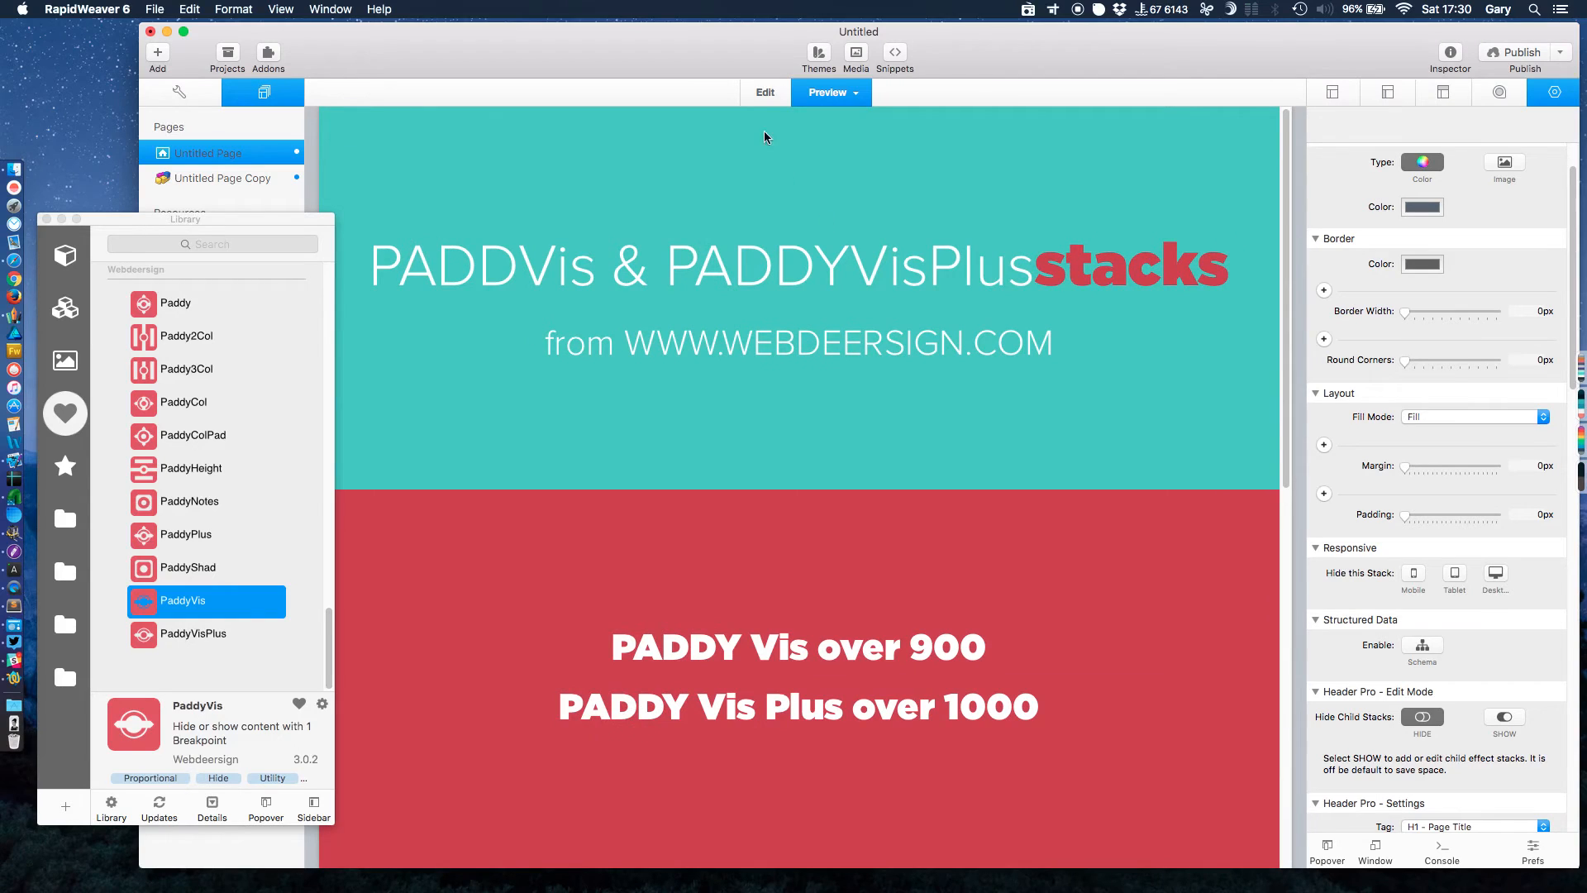
{"action": "left_click", "coordinate": [760, 87]}
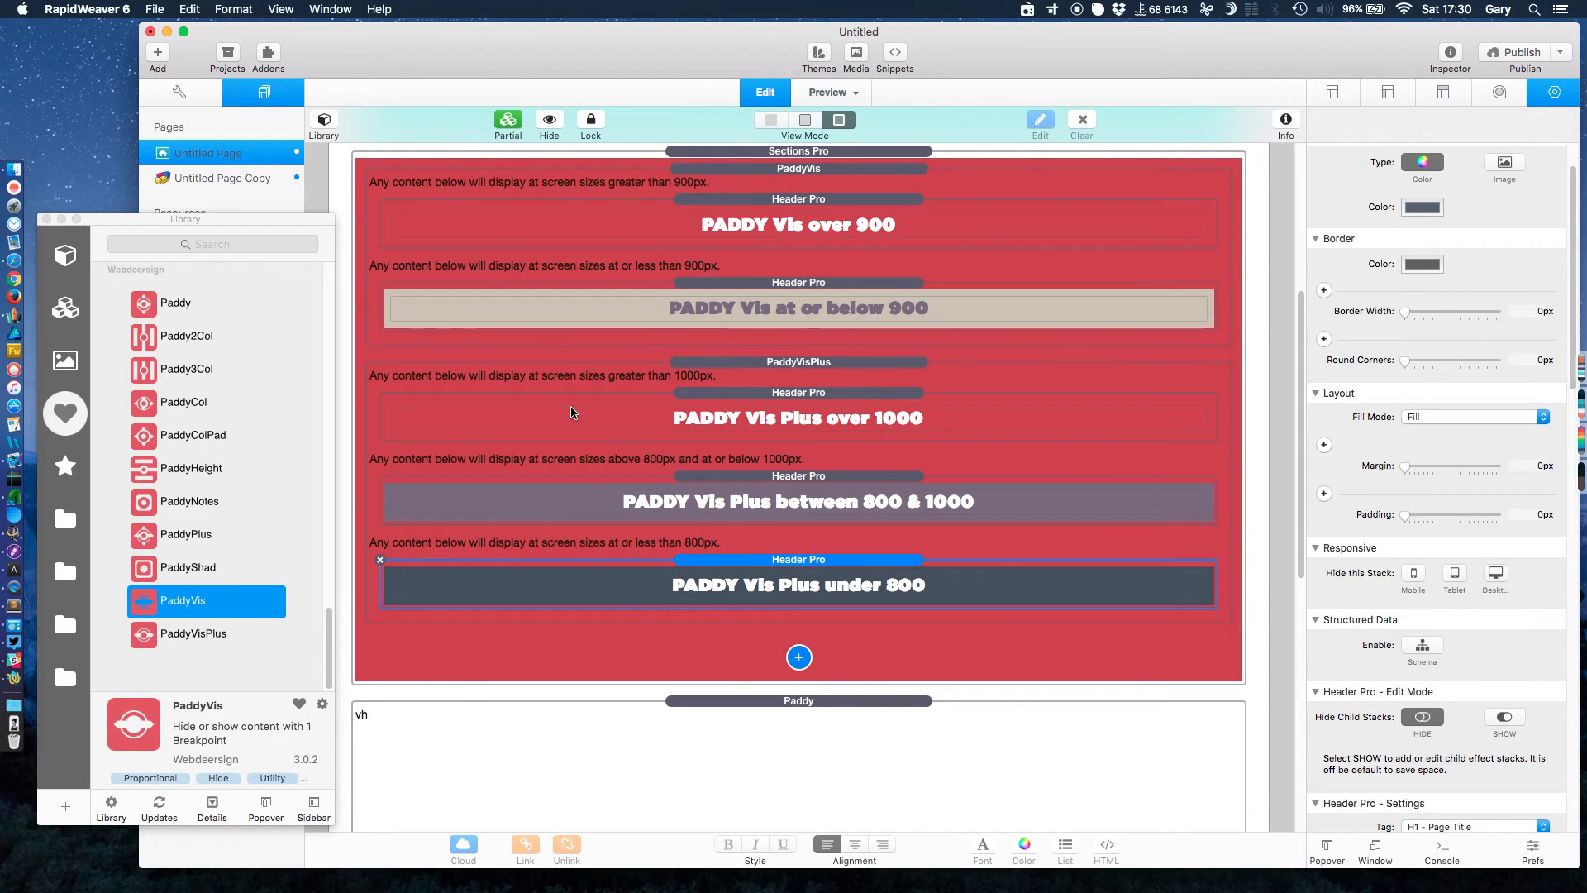
Step: Move the PaddyVis stack into the middle container of PaddyVisPlus, above the "PADDY Vis Plus between 800 & 1000" header
{"action": "left_click", "coordinate": [705, 369]}
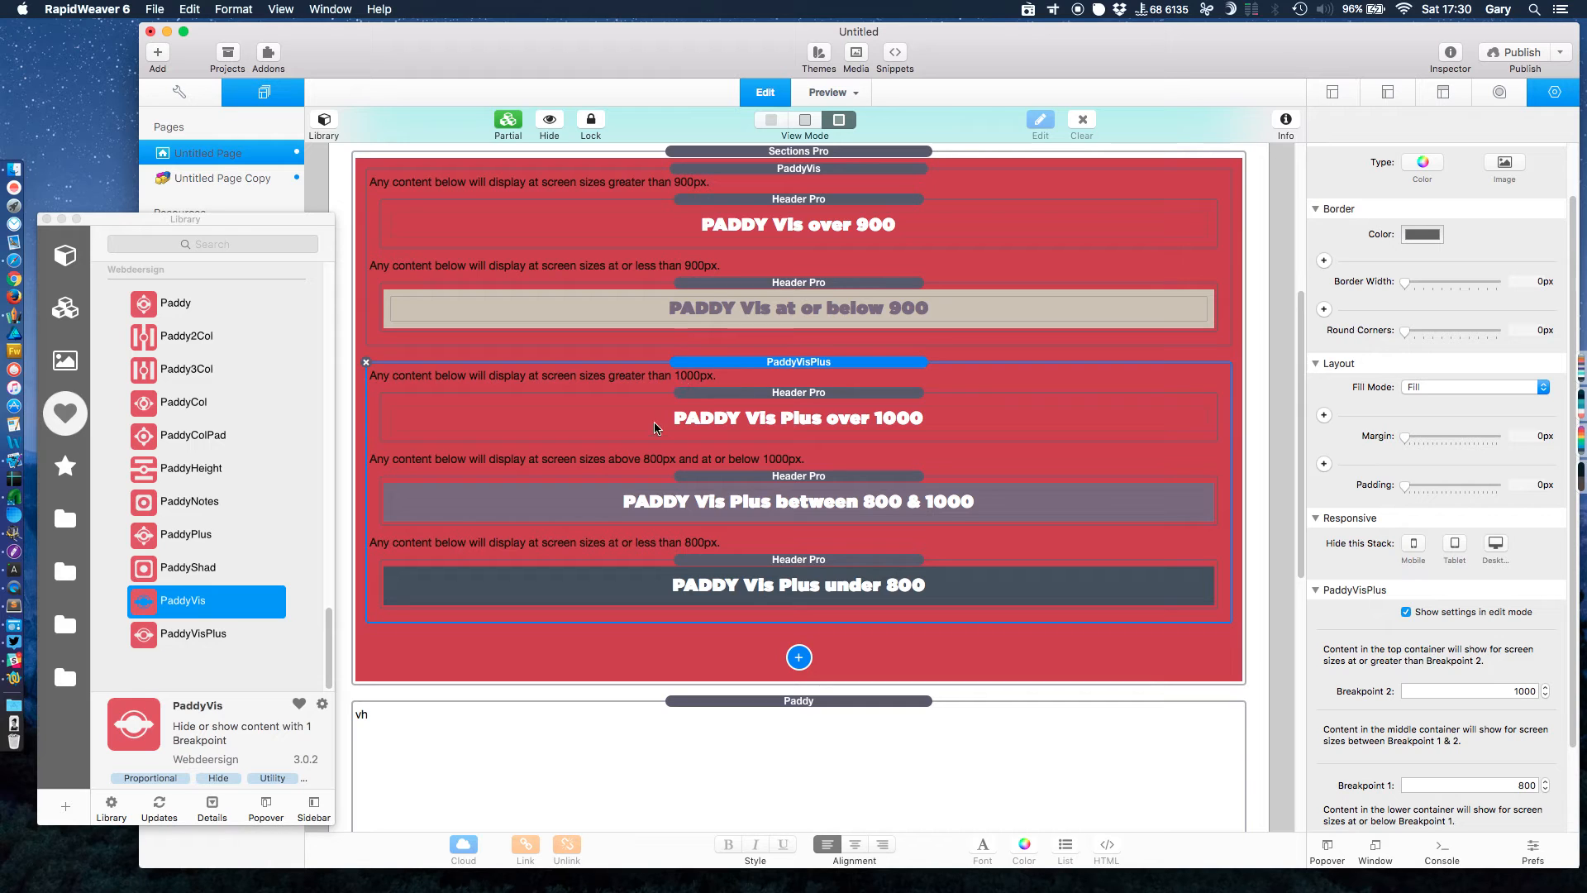
{"action": "scroll", "coordinate": [682, 382], "scroll_direction": "up", "scroll_amount": 5}
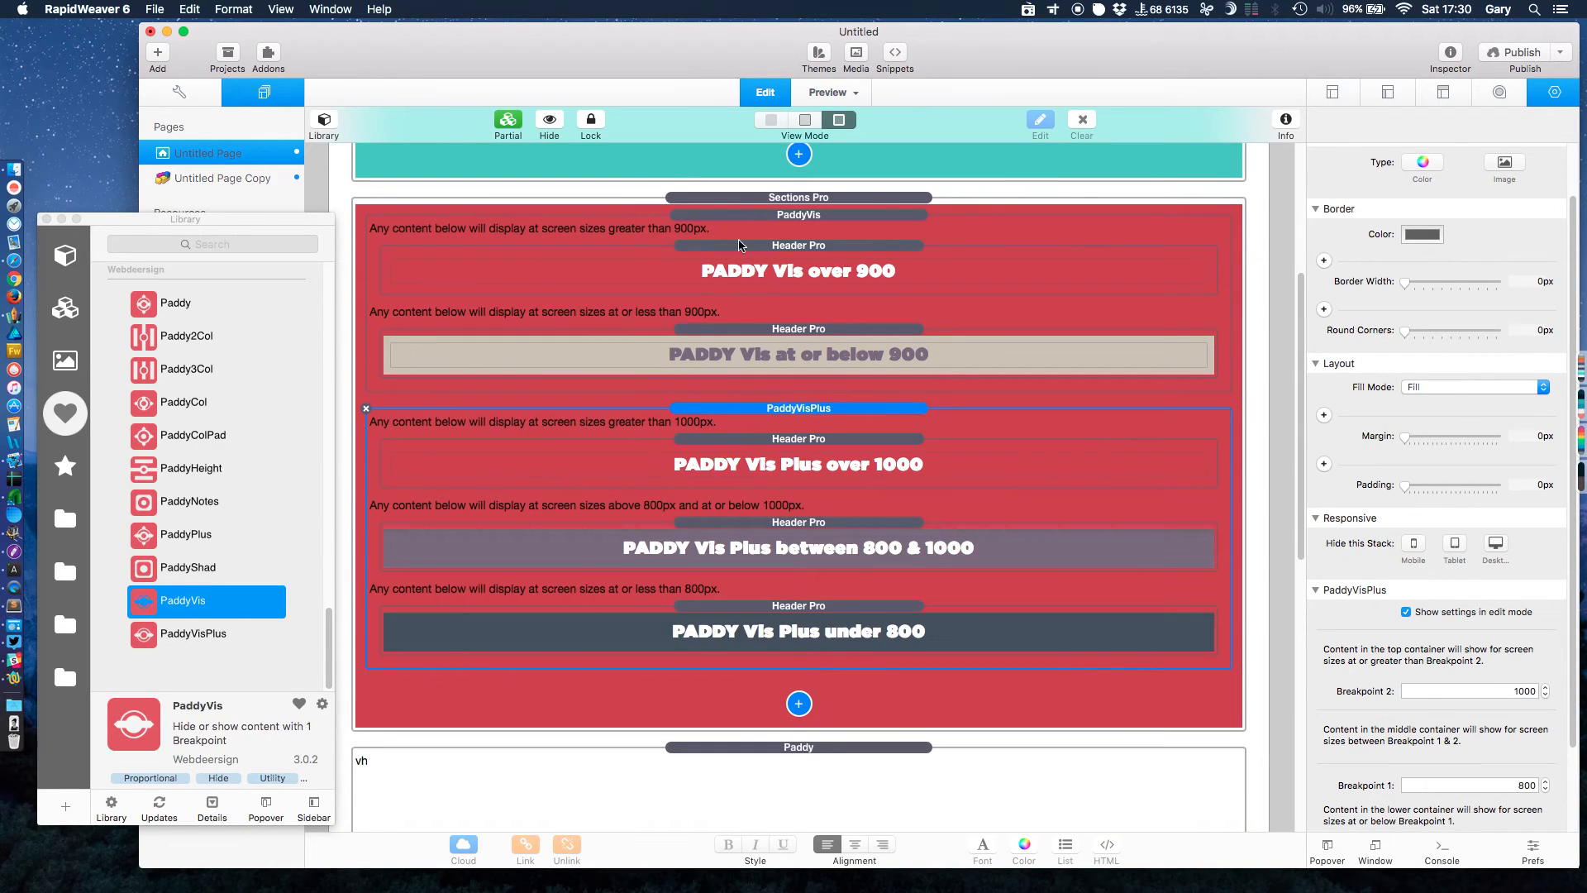
{"action": "left_click", "coordinate": [499, 247]}
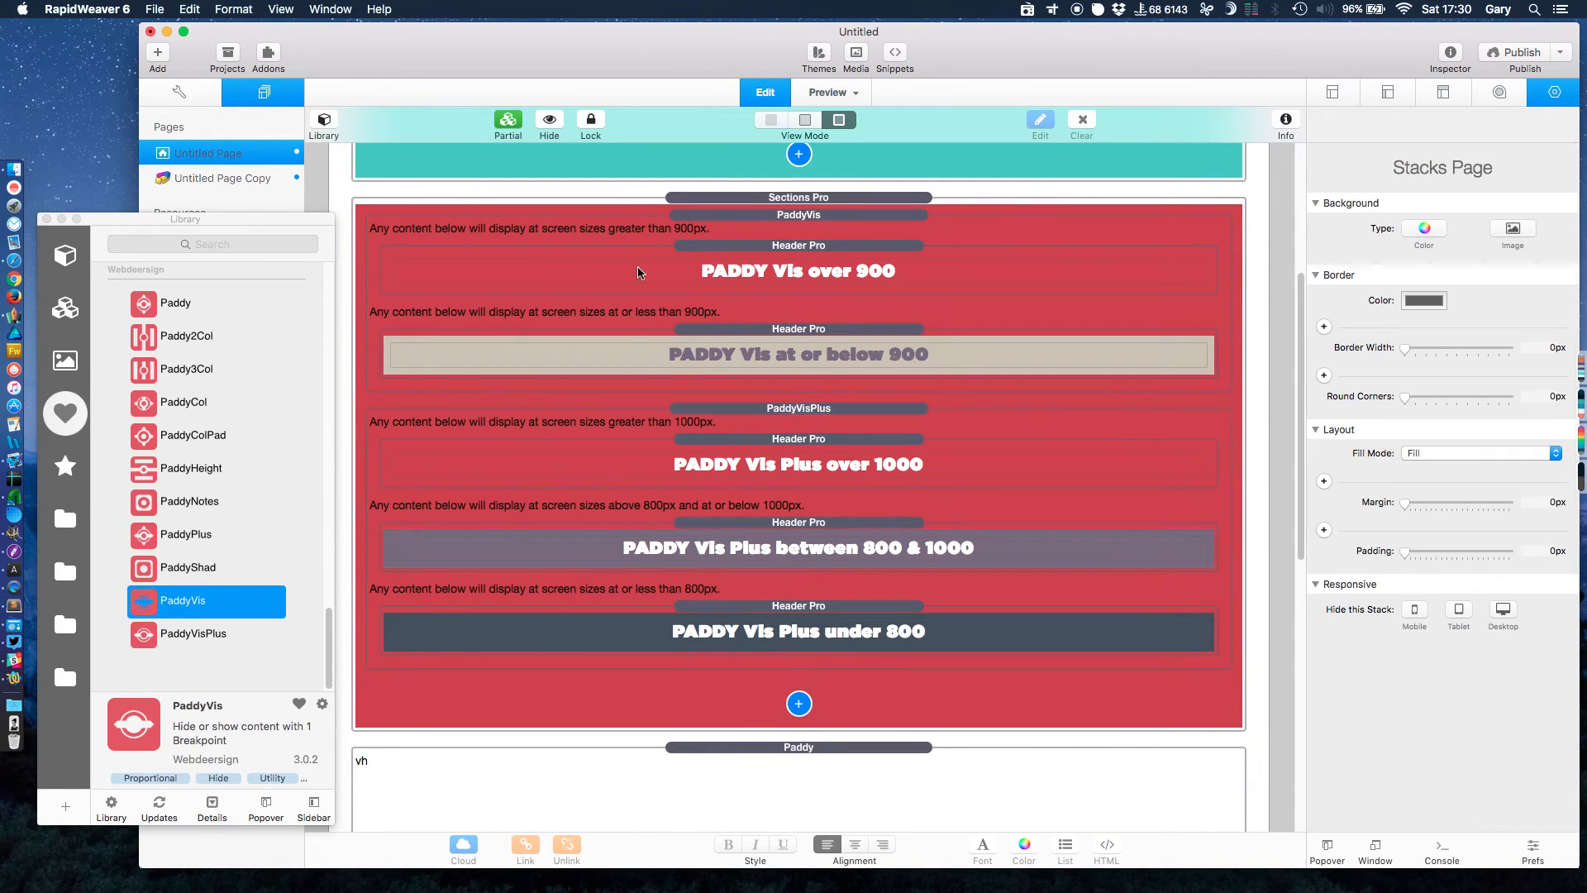
{"action": "left_click", "coordinate": [499, 248]}
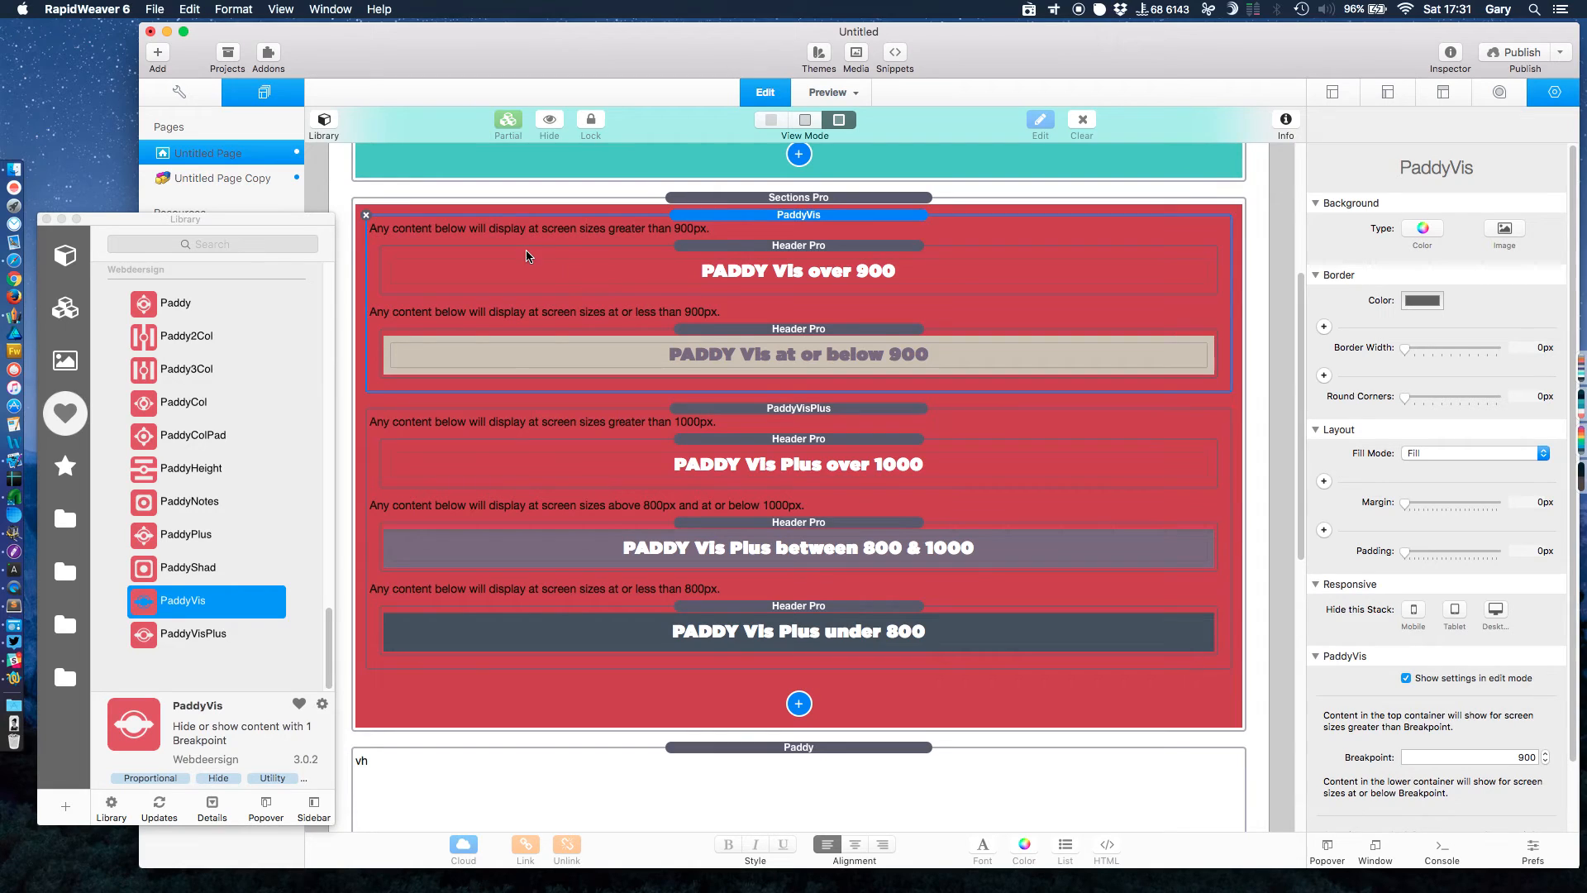
{"action": "left_click", "coordinate": [499, 278]}
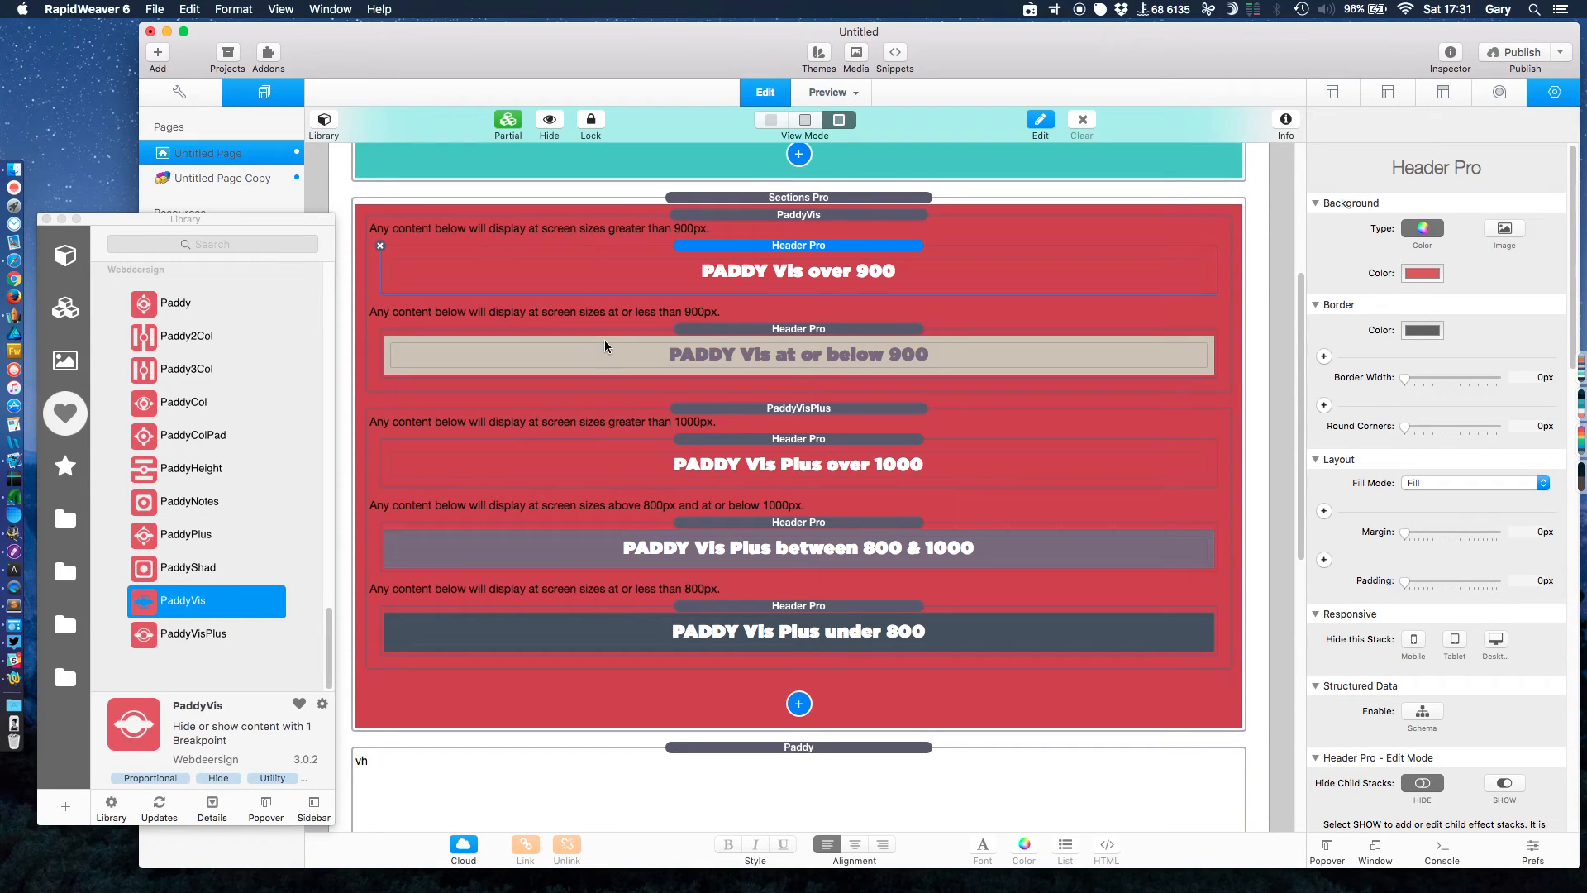
{"action": "left_click", "coordinate": [767, 217]}
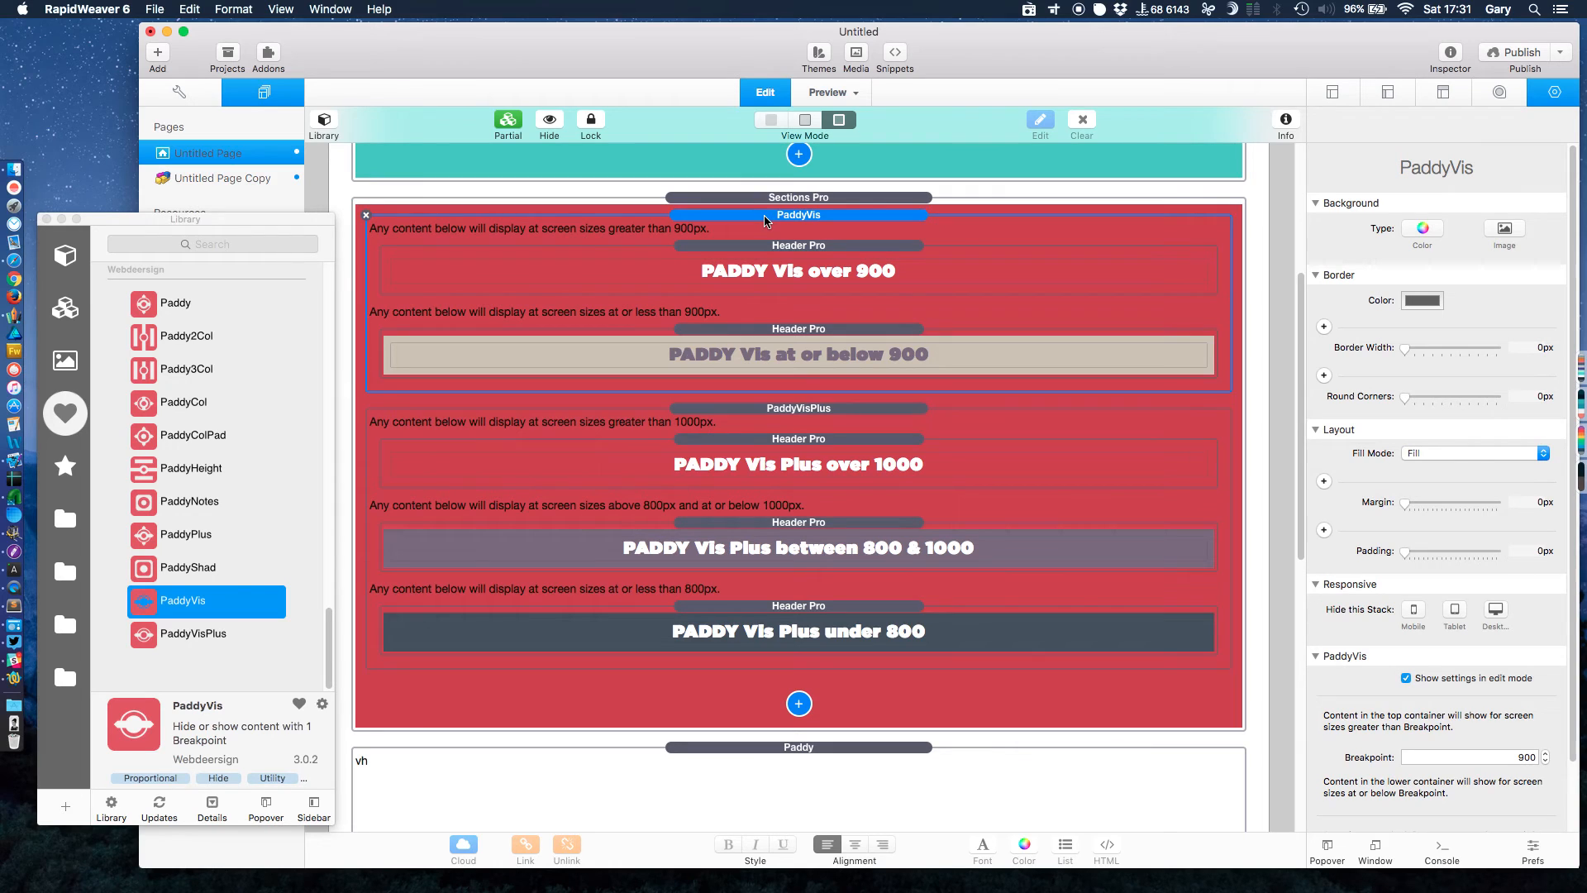
{"action": "left_click_drag", "start_coordinate": [766, 220], "coordinate": [775, 537]}
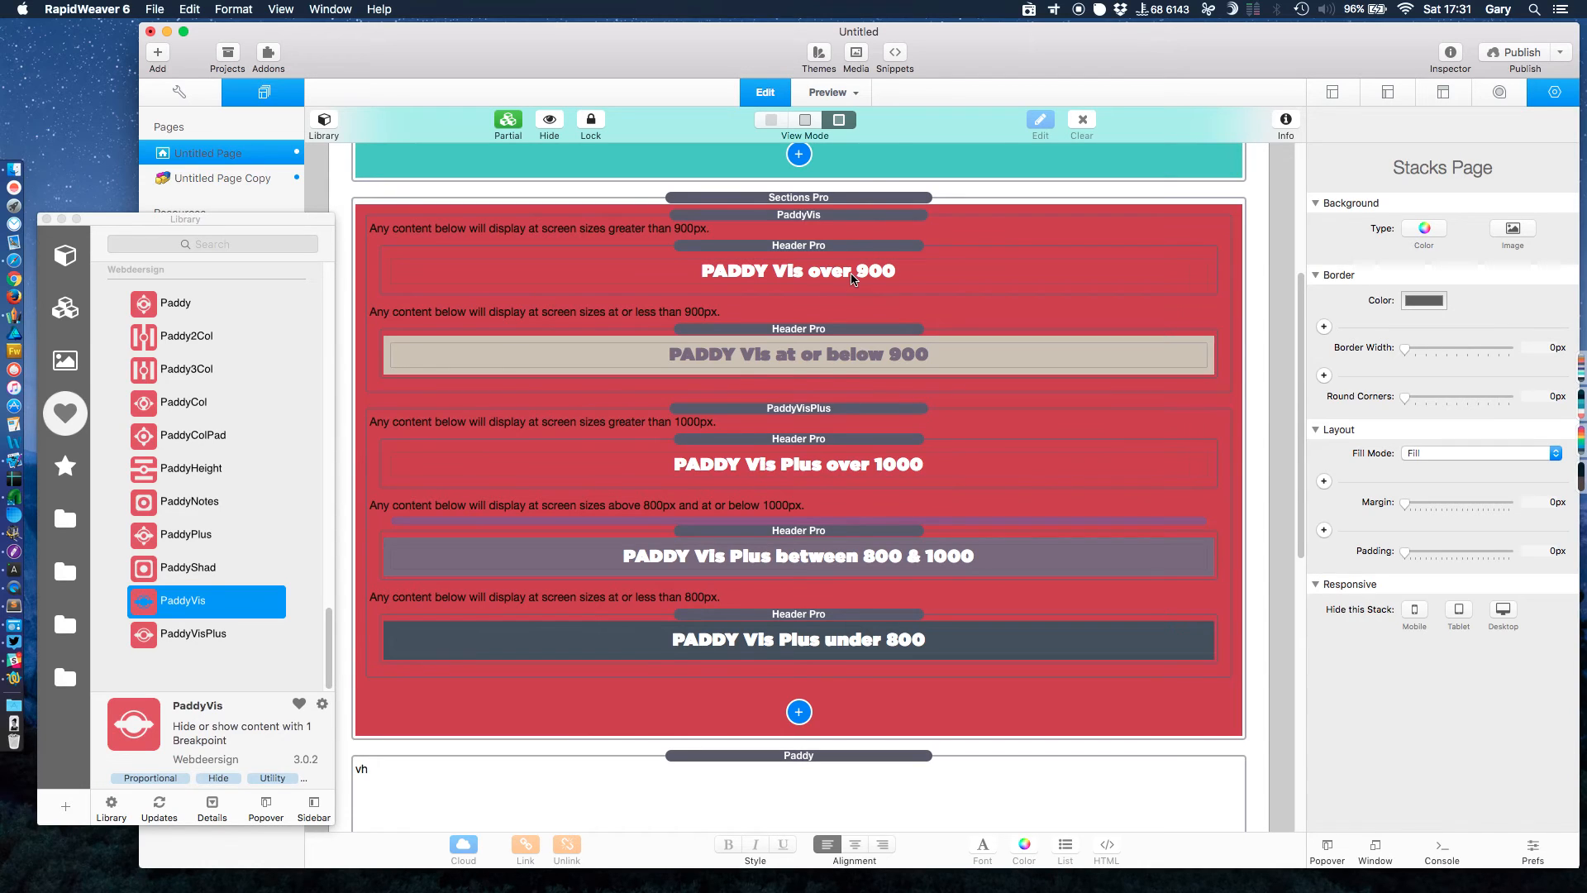
Step: Delete the "PADDY Vis Plus between 800 & 1000" header from the middle container of PaddyVisPlus
{"action": "left_click", "coordinate": [726, 532]}
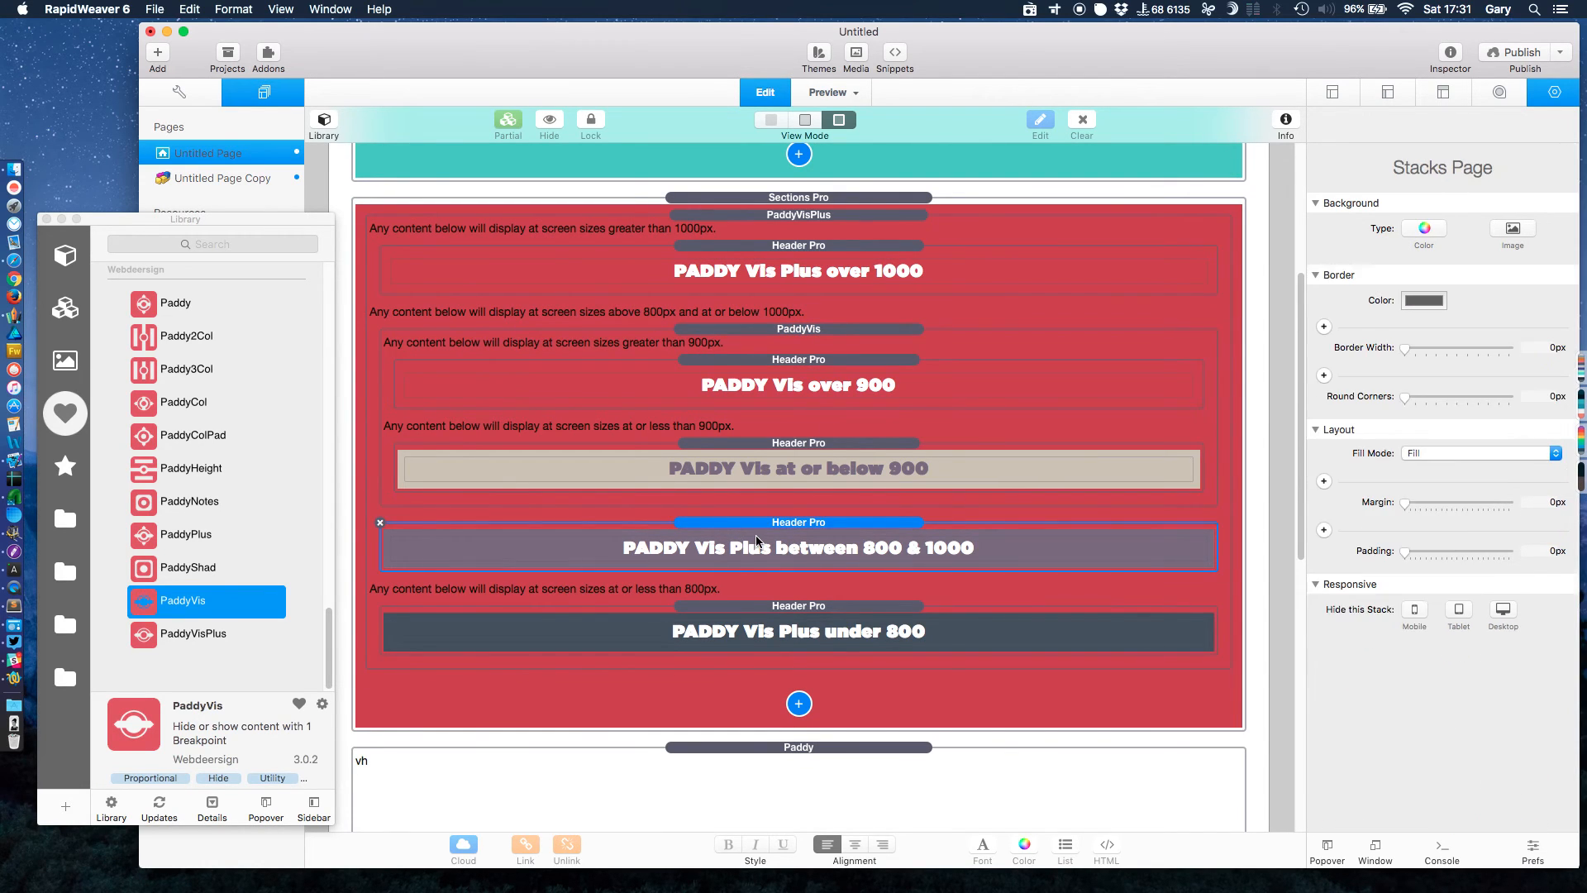
{"action": "left_click", "coordinate": [756, 534]}
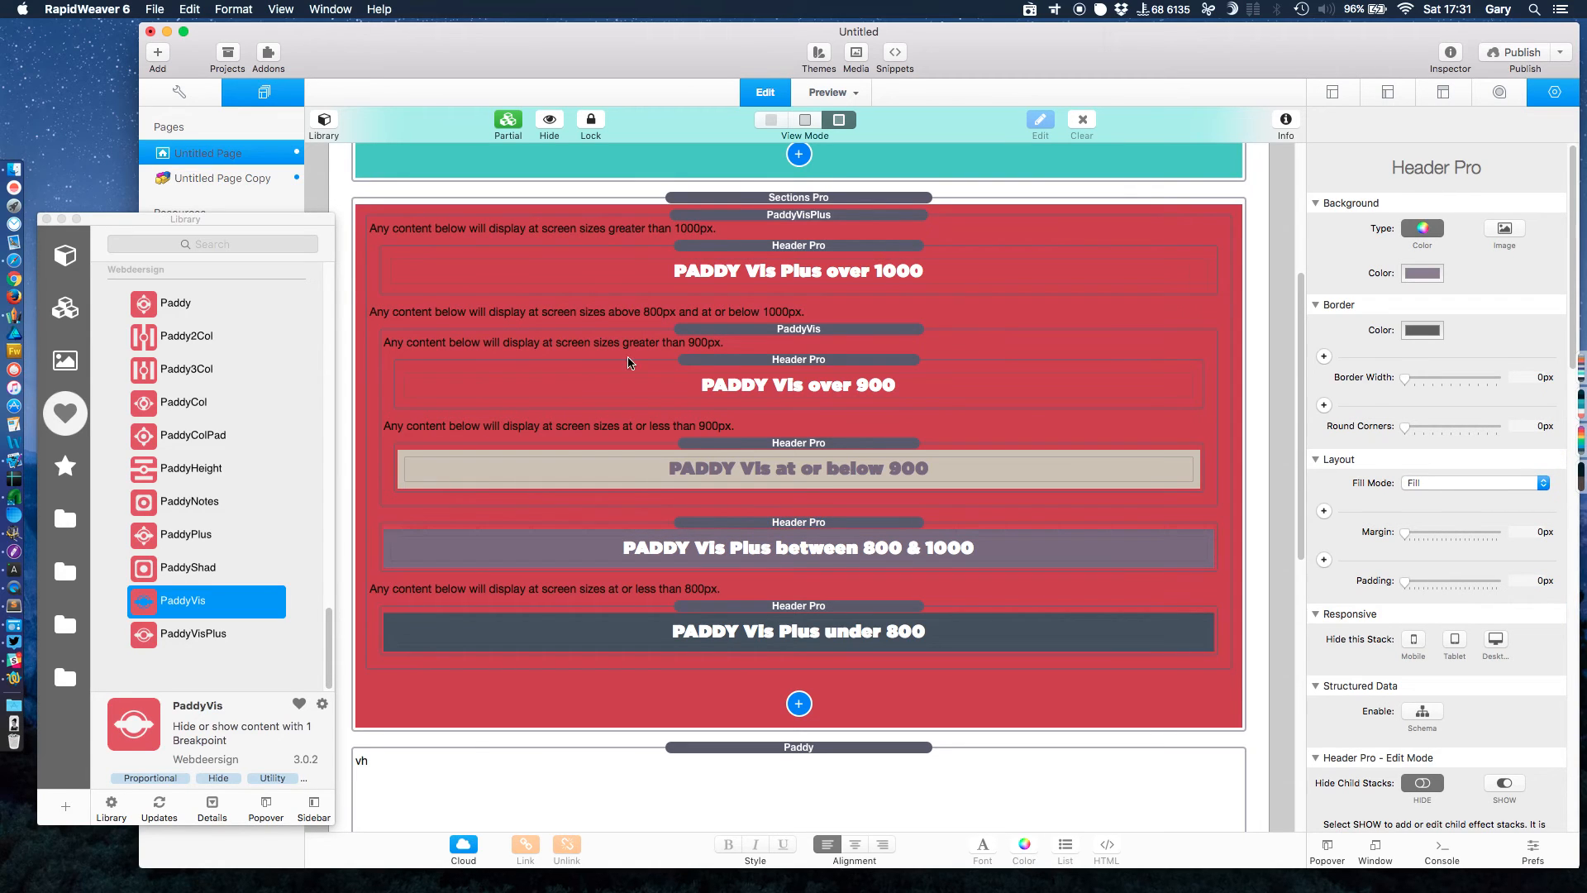
{"action": "key", "text": "Delete"}
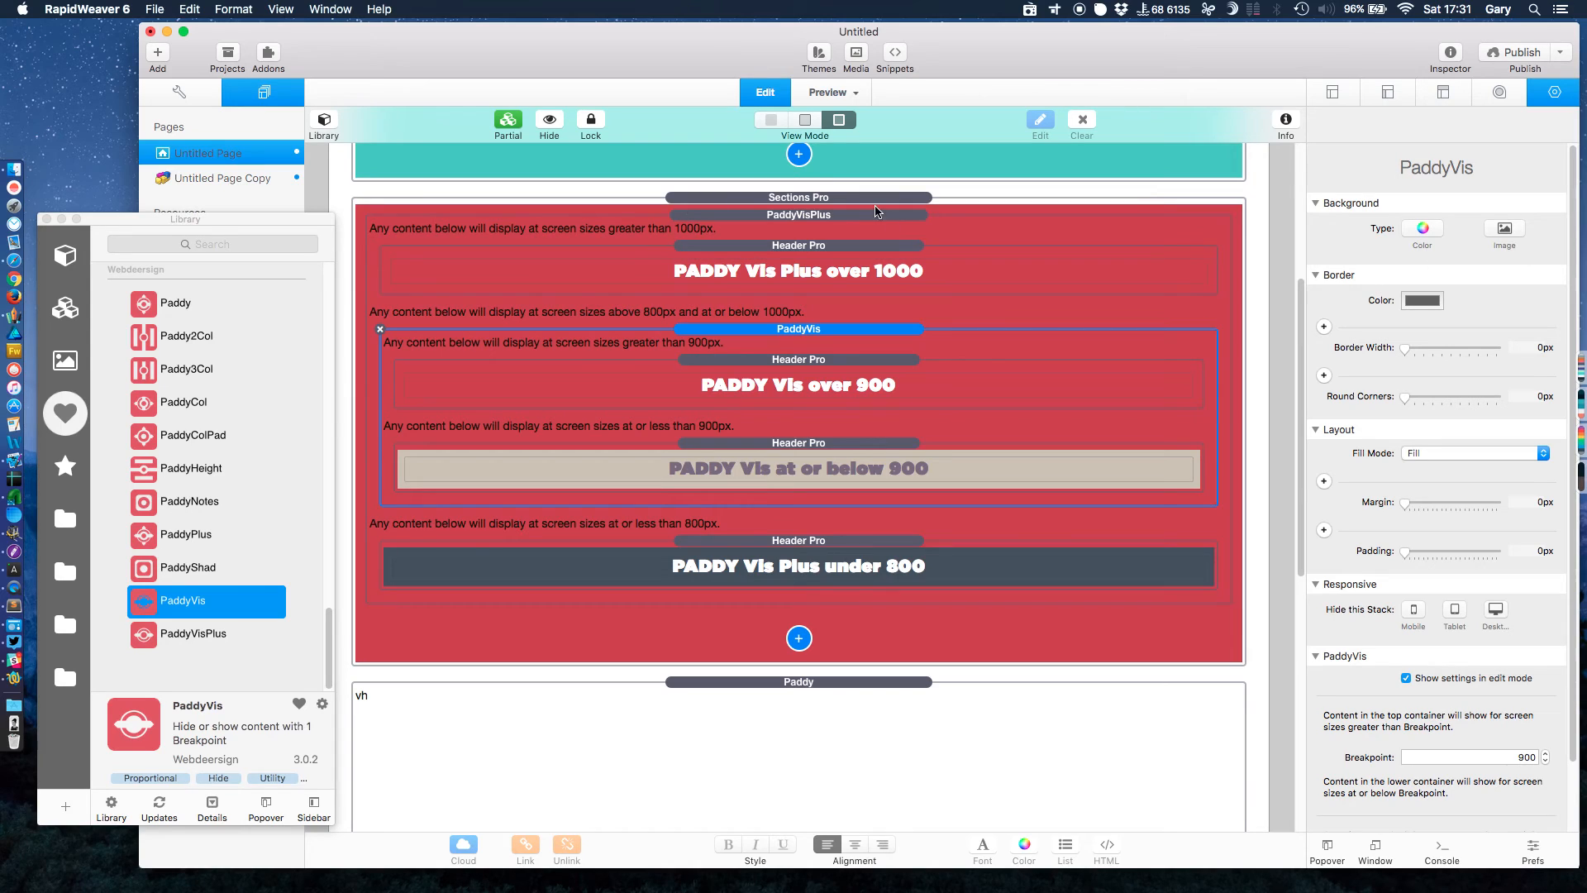
Step: Check the nested PaddyVis headers, preview the page at different widths to examine the combined breakpoints, and return to editing
{"action": "scroll", "coordinate": [959, 266], "scroll_direction": "down", "scroll_amount": 2}
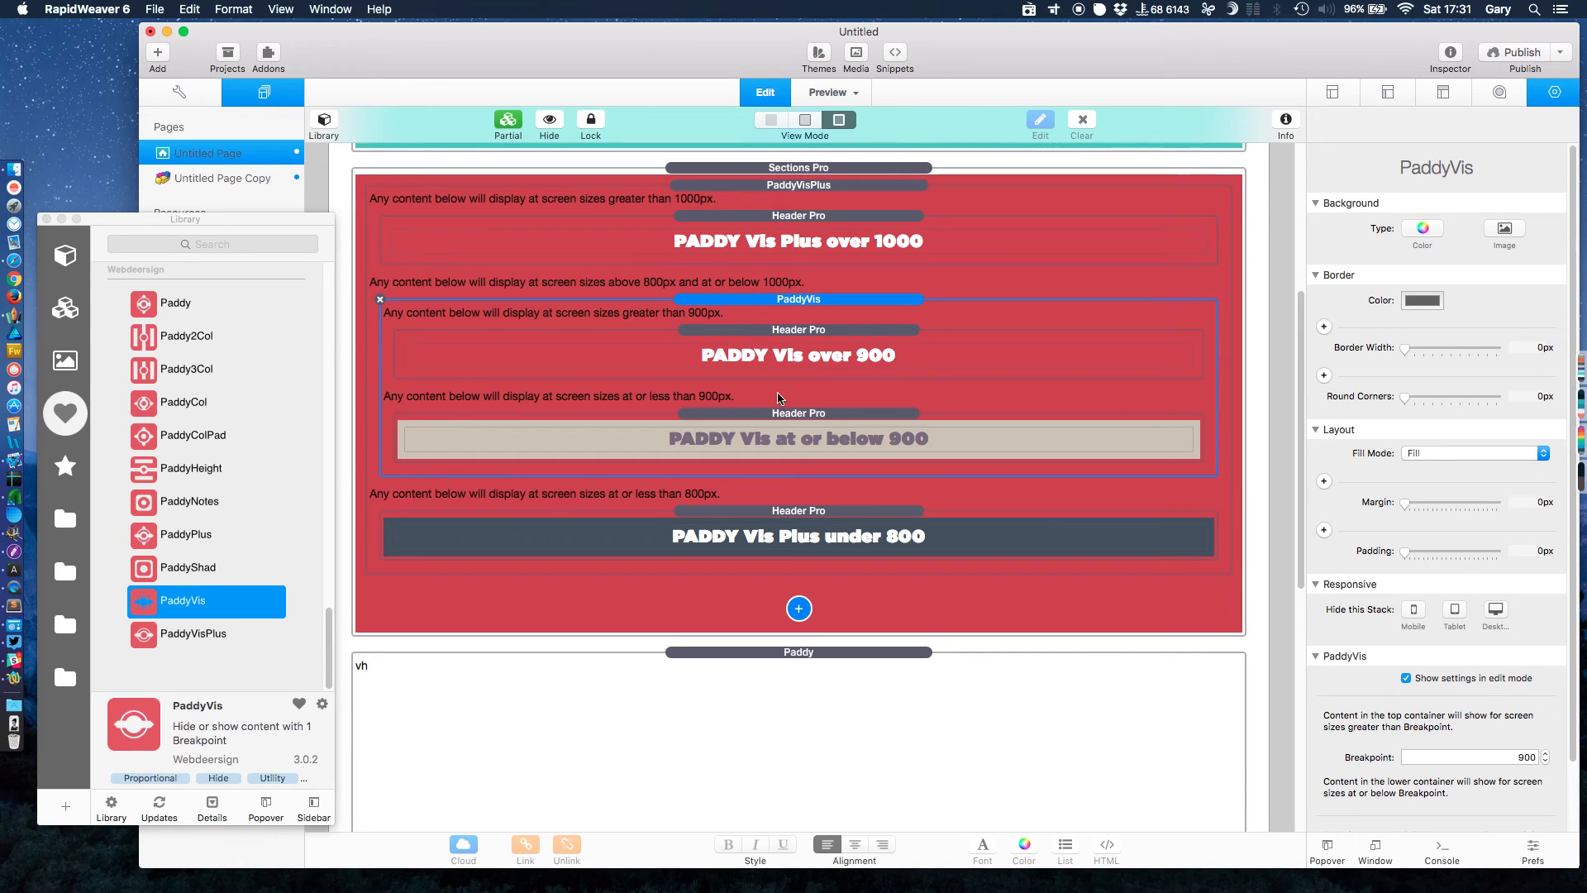
{"action": "left_click", "coordinate": [761, 439]}
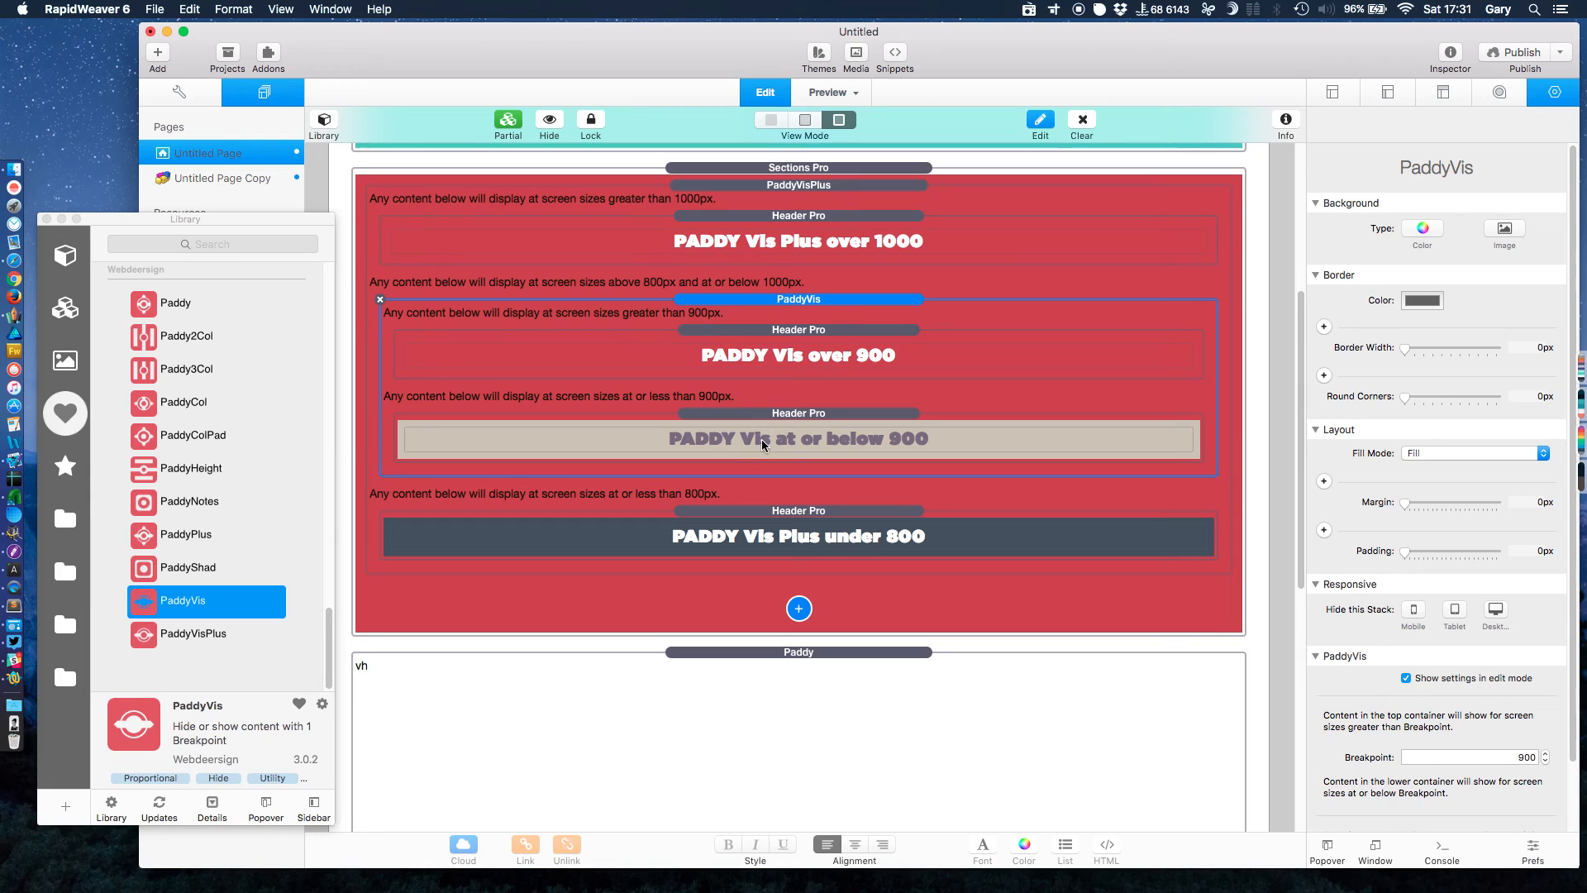
{"action": "left_click", "coordinate": [761, 439]}
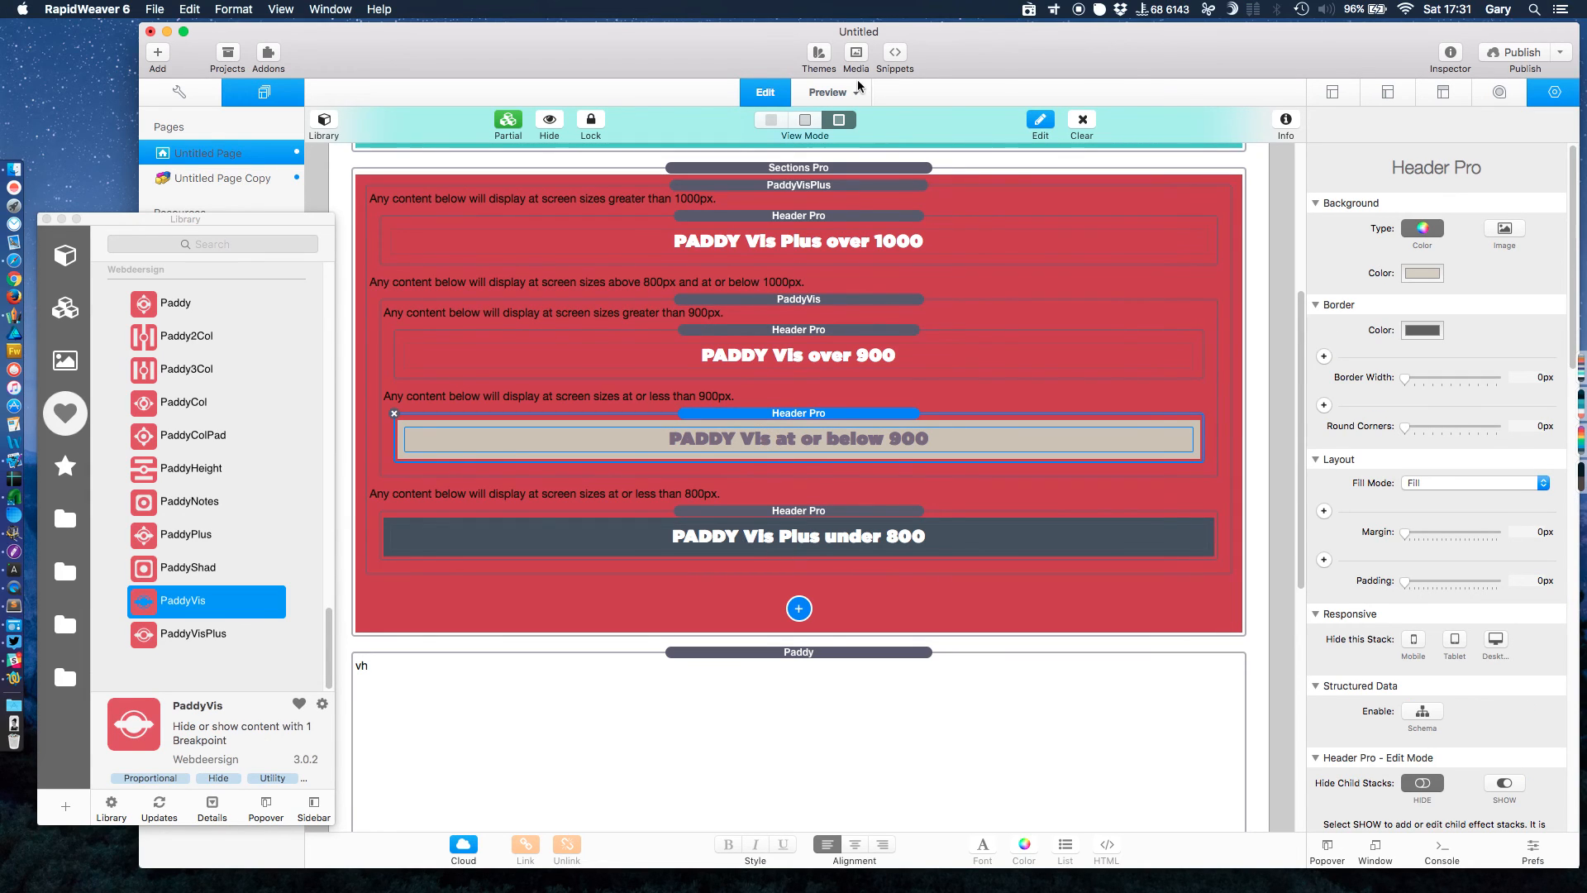
{"action": "left_click", "coordinate": [823, 95]}
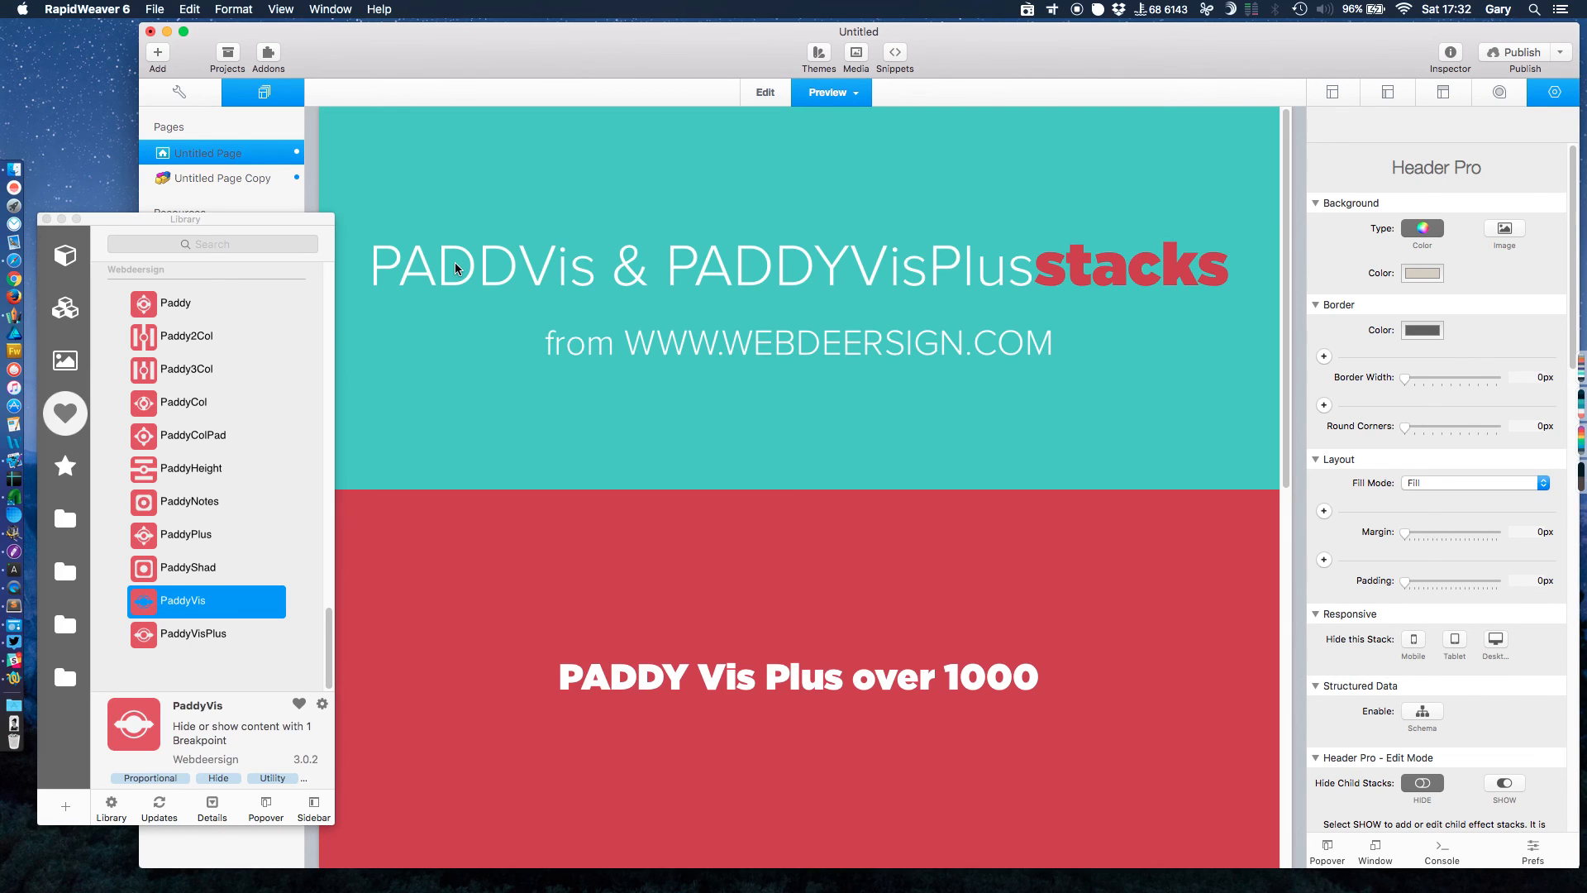
{"action": "scroll", "coordinate": [826, 372], "scroll_direction": "down", "scroll_amount": 3}
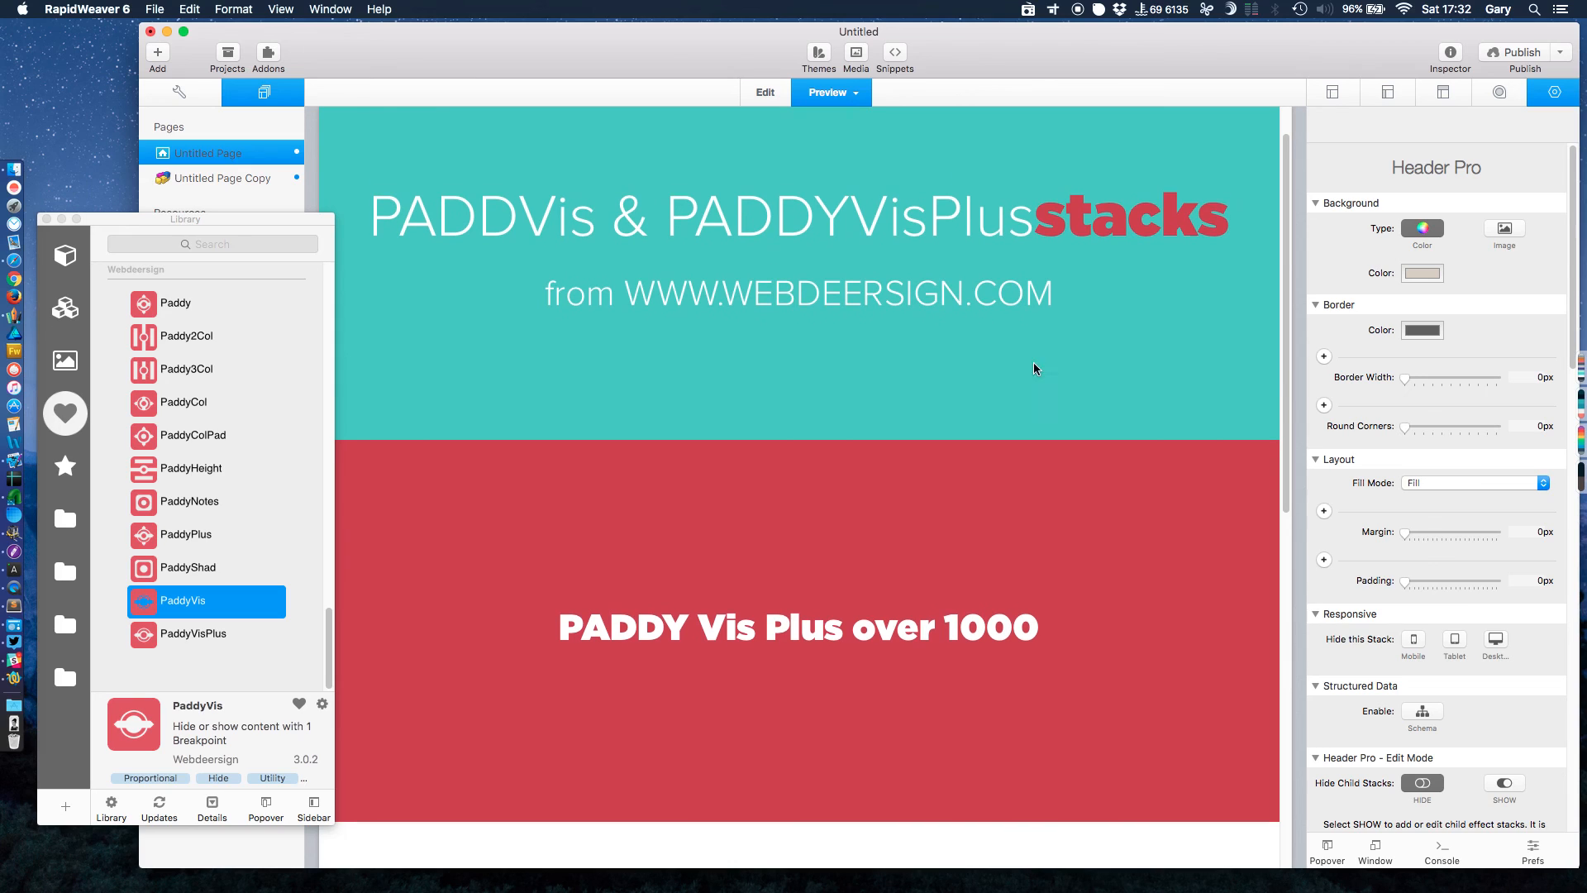
{"action": "mouse_move", "coordinate": [1294, 557]}
{"action": "left_mouse_down"}
{"action": "mouse_move", "coordinate": [1129, 599]}
{"action": "mouse_move", "coordinate": [1127, 549]}
{"action": "mouse_move", "coordinate": [1286, 551]}
{"action": "left_mouse_up"}
{"action": "left_click", "coordinate": [765, 92]}
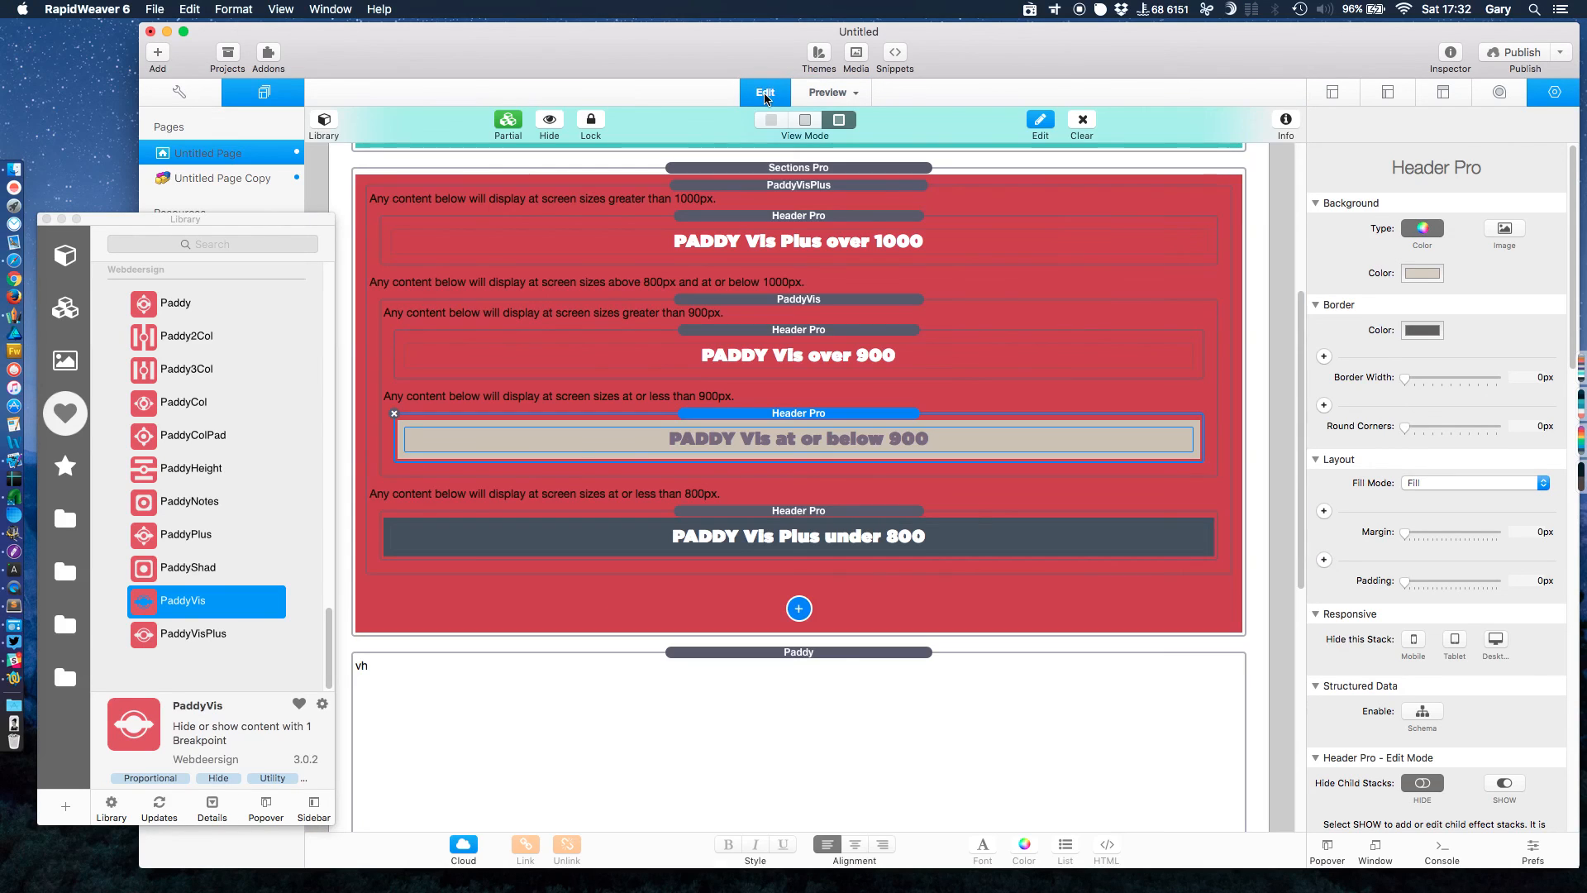